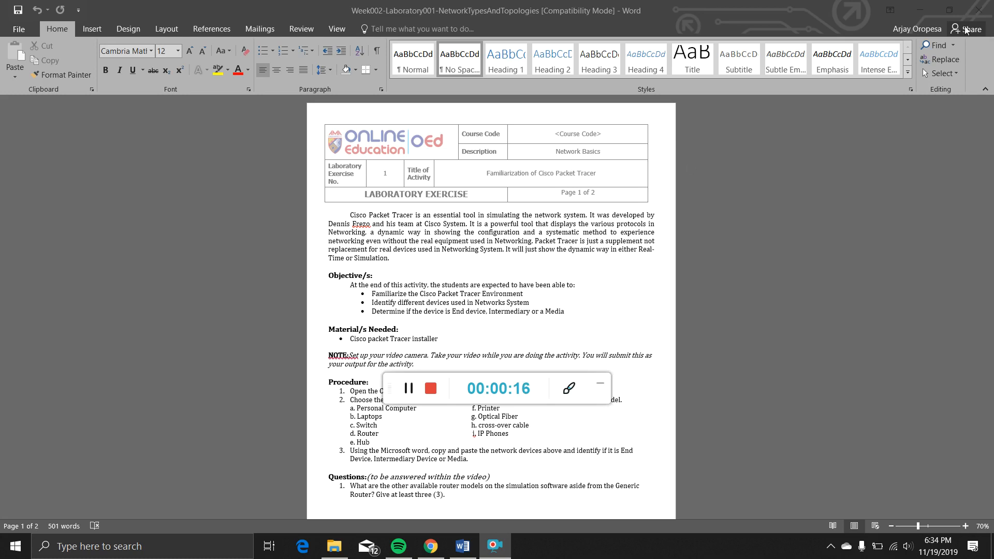
# - Minimize the Word lab exercise document to reveal the Windows desktop
pyautogui.click(920, 12)
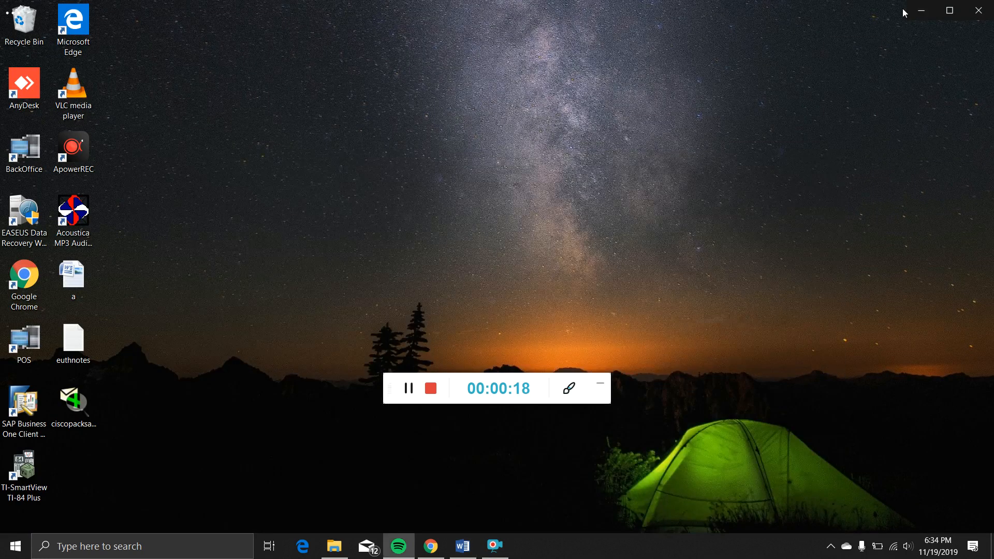
# - Launch Cisco Packet Tracer by searching 'cis' from the taskbar search box
pyautogui.click(118, 551)
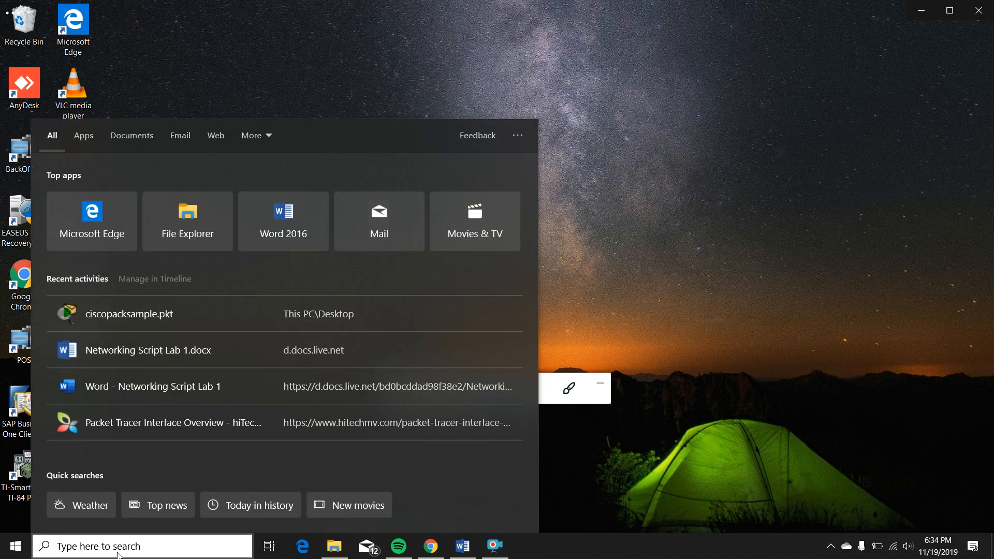
pyautogui.write('cis')
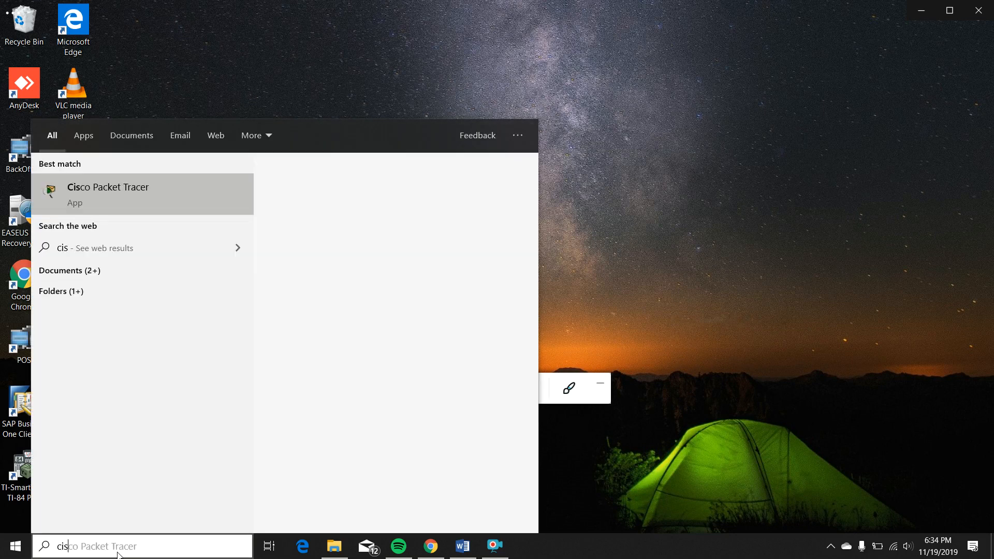
pyautogui.press('Return')
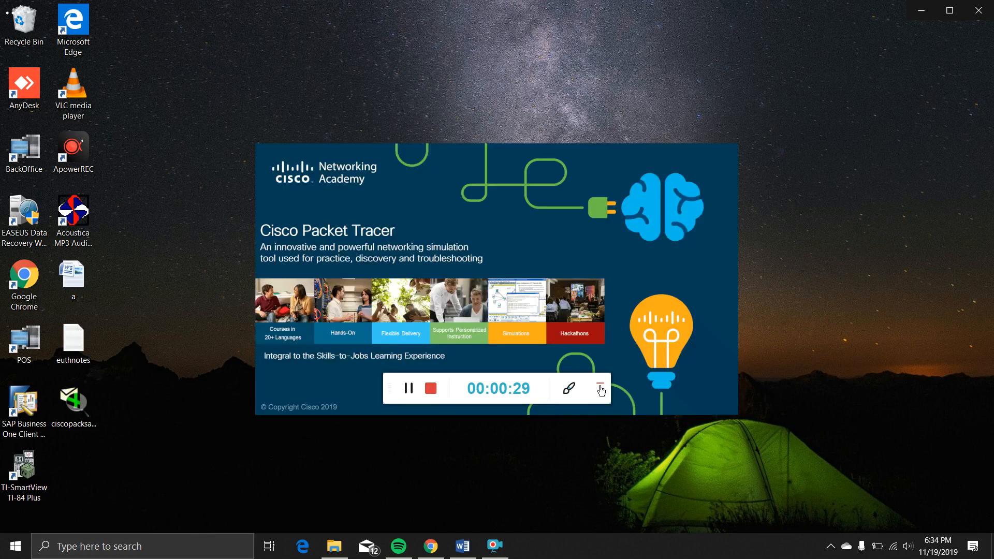
pyautogui.click(604, 388)
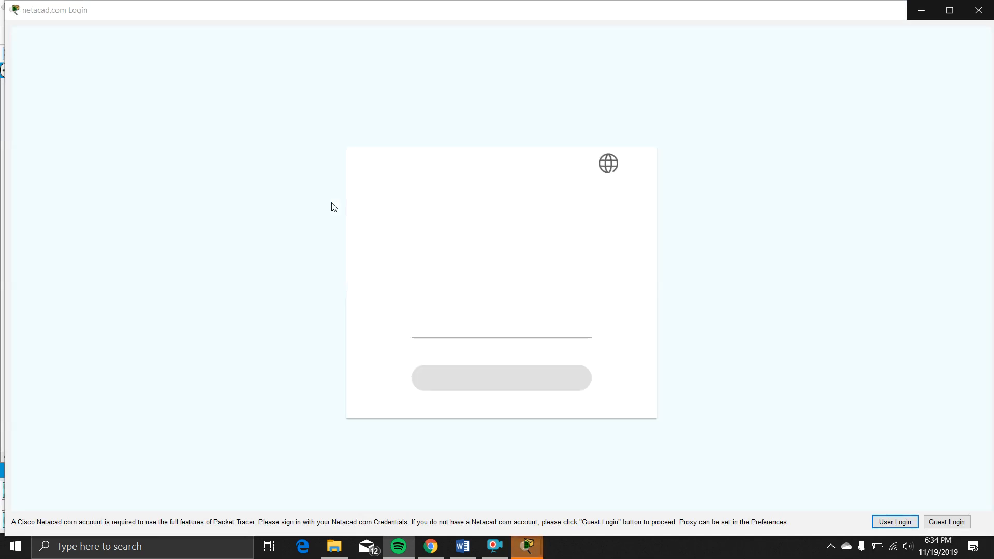
# - Sign in to Netacad with the account e-mail and password
pyautogui.click(439, 294)
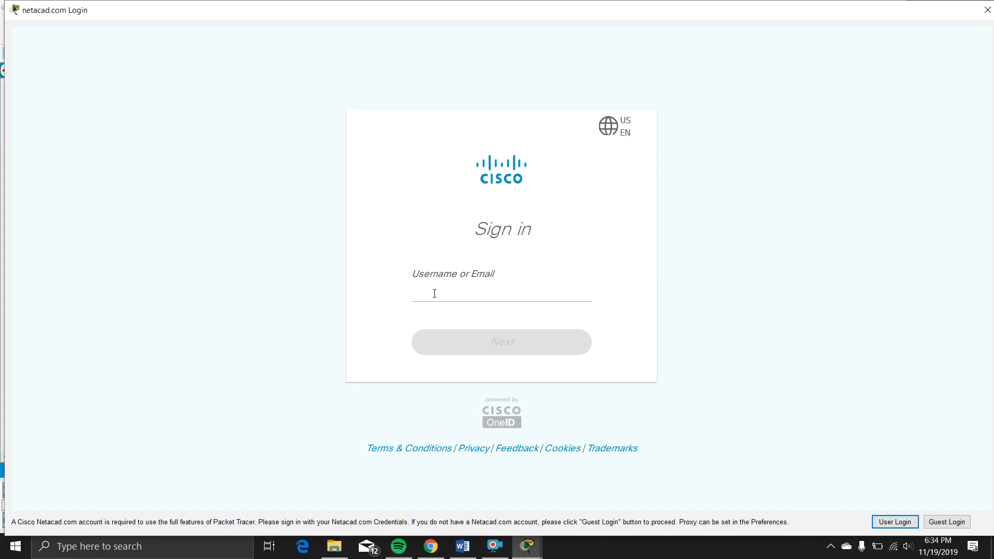
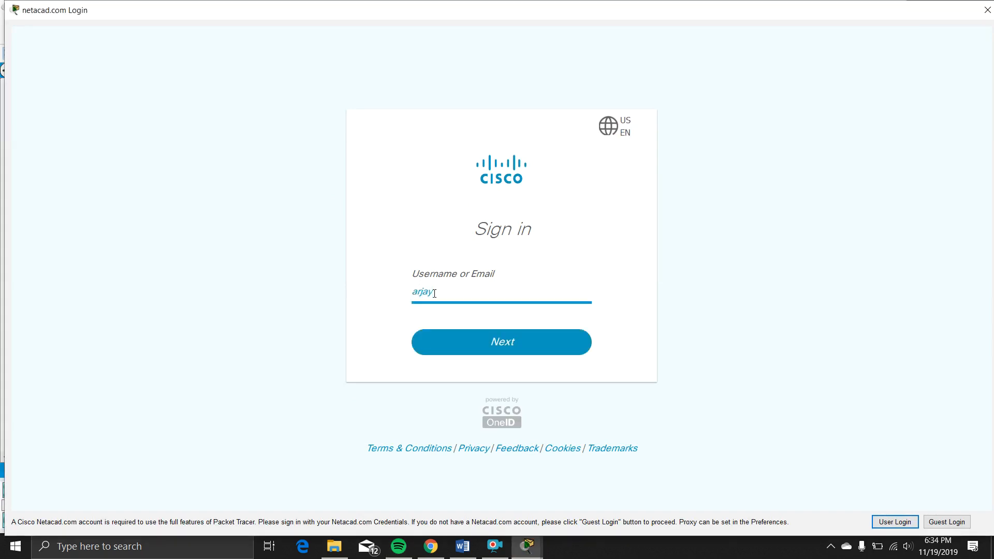
pyautogui.press('Return')
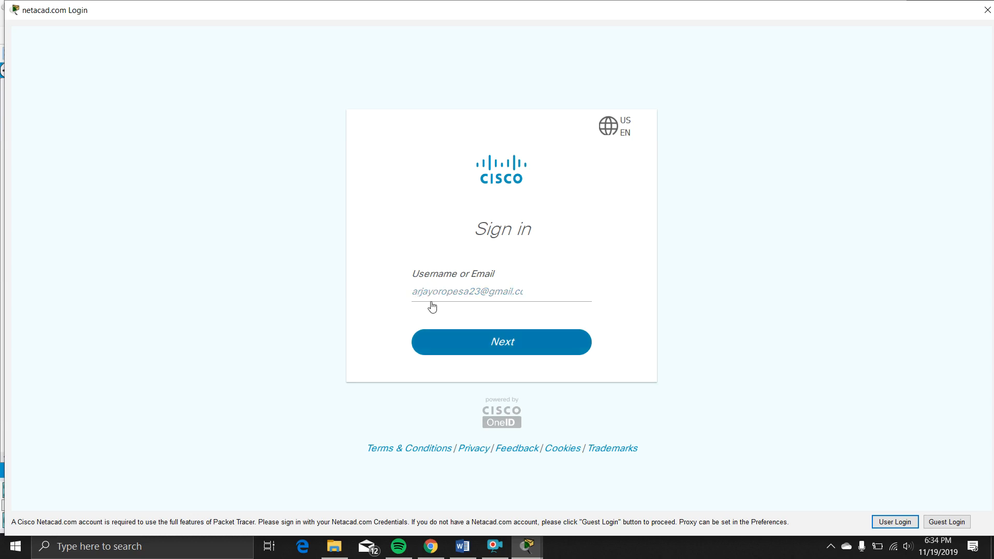
pyautogui.click(494, 343)
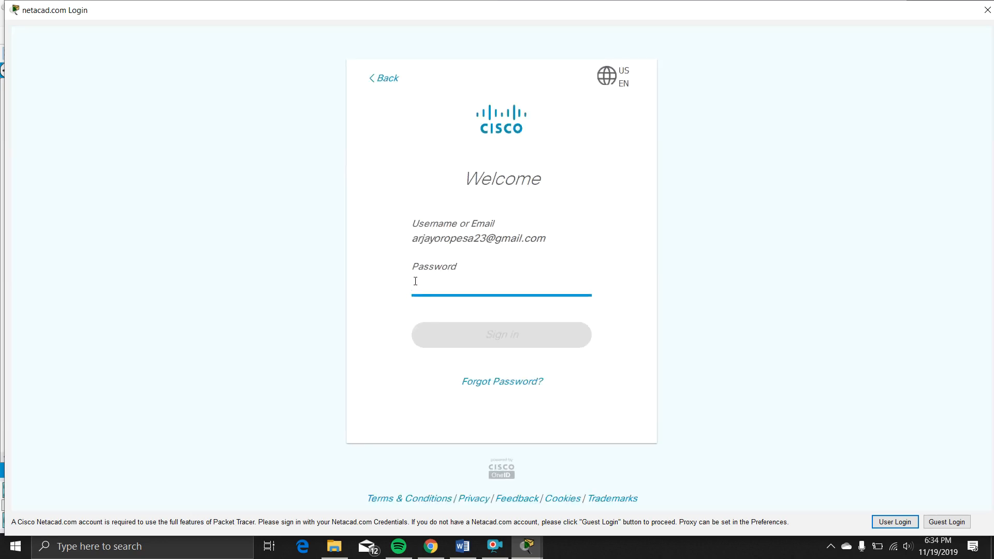
pyautogui.write('•••••••')
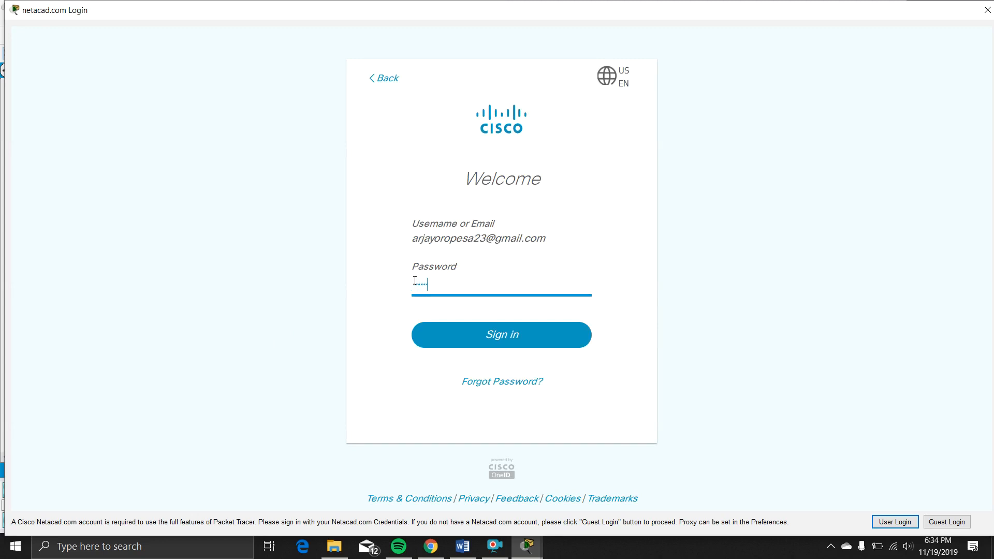
pyautogui.press('Return')
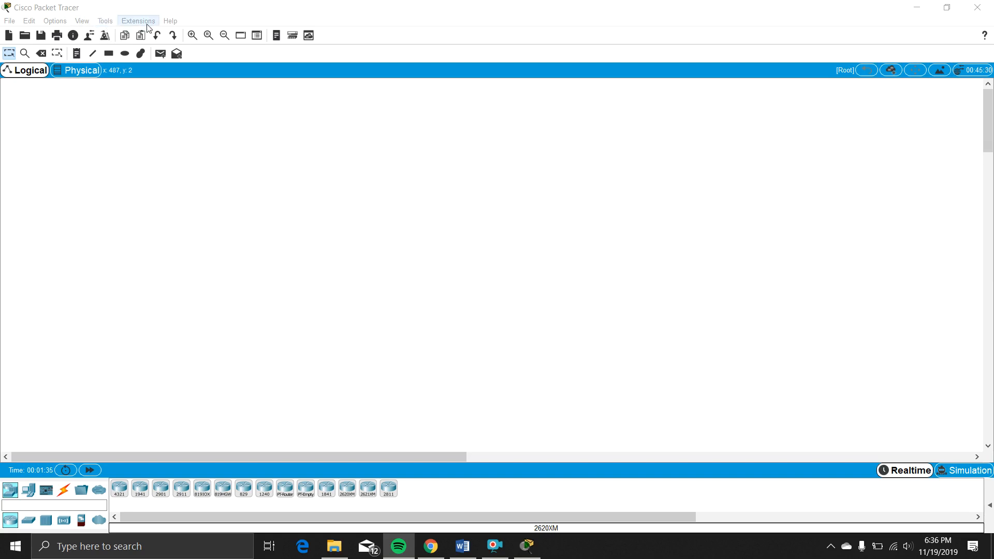
pyautogui.click(170, 21)
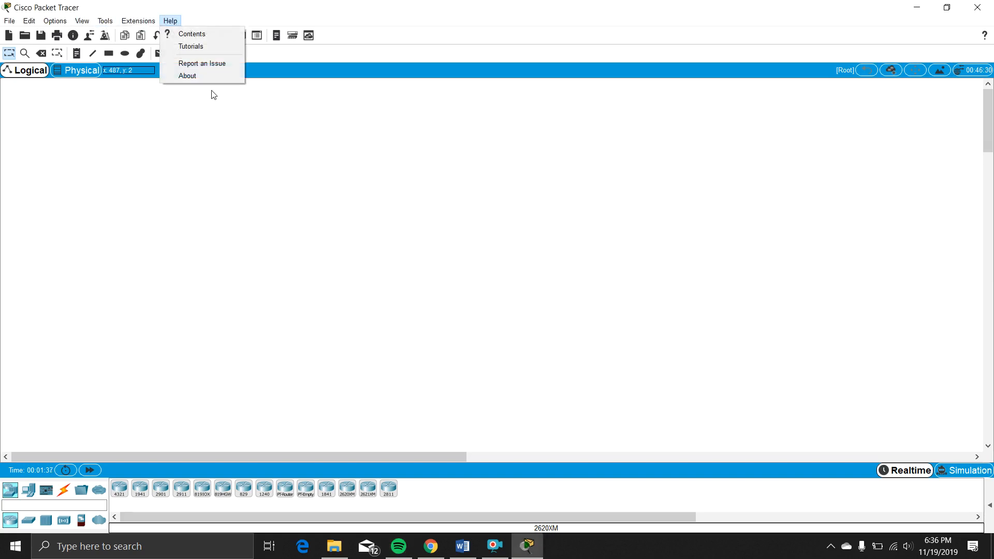
pyautogui.click(200, 77)
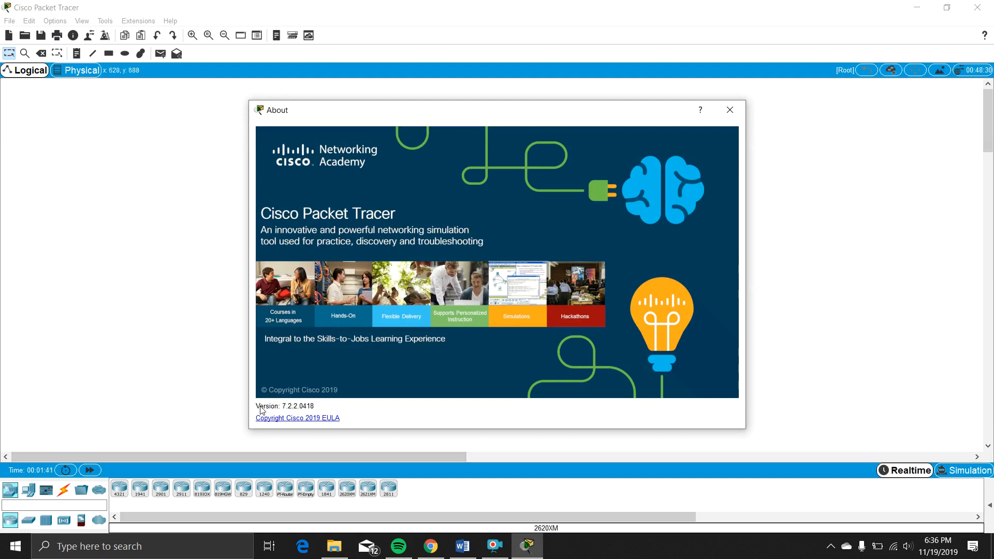
pyautogui.click(177, 328)
pyautogui.click(730, 112)
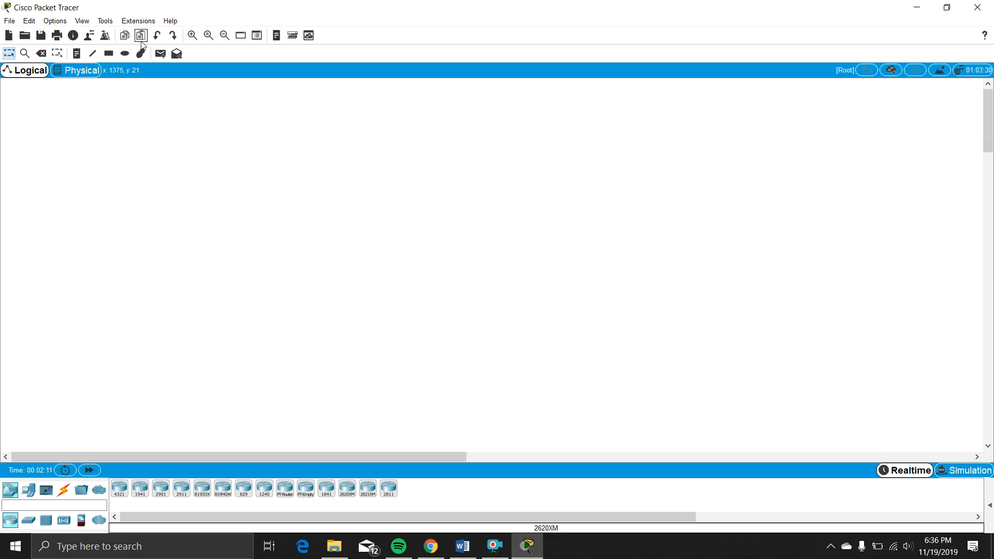
pyautogui.click(8, 23)
pyautogui.moveTo(29, 20)
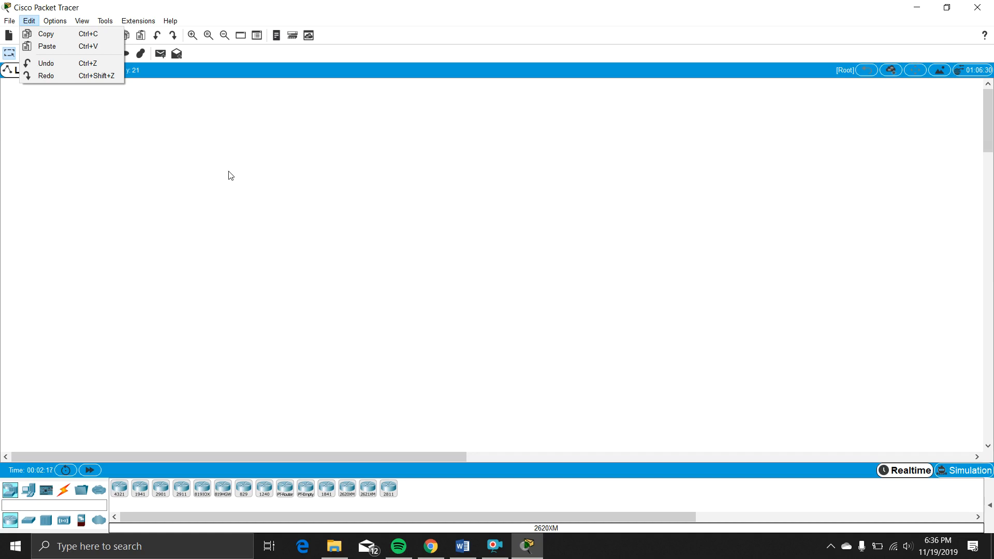
pyautogui.click(308, 198)
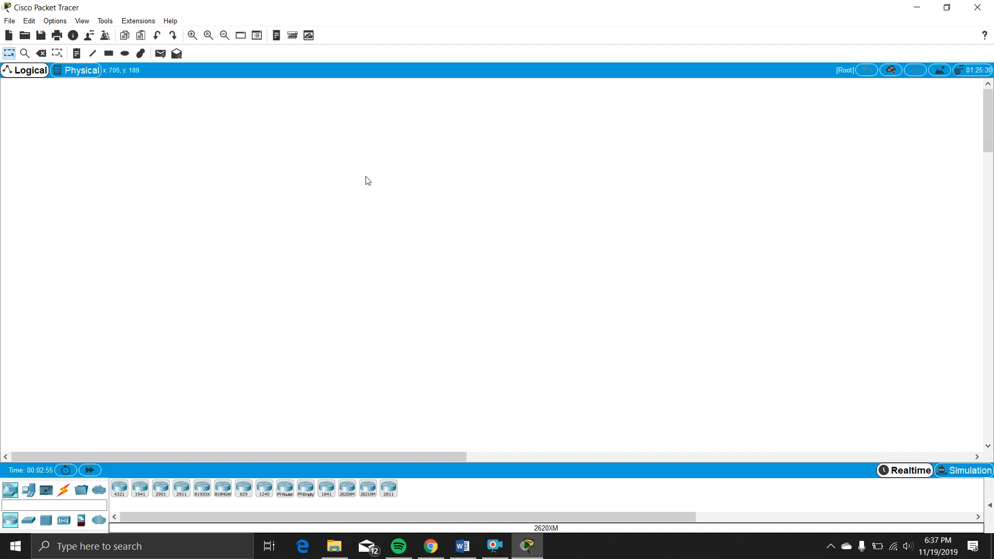
pyautogui.click(76, 70)
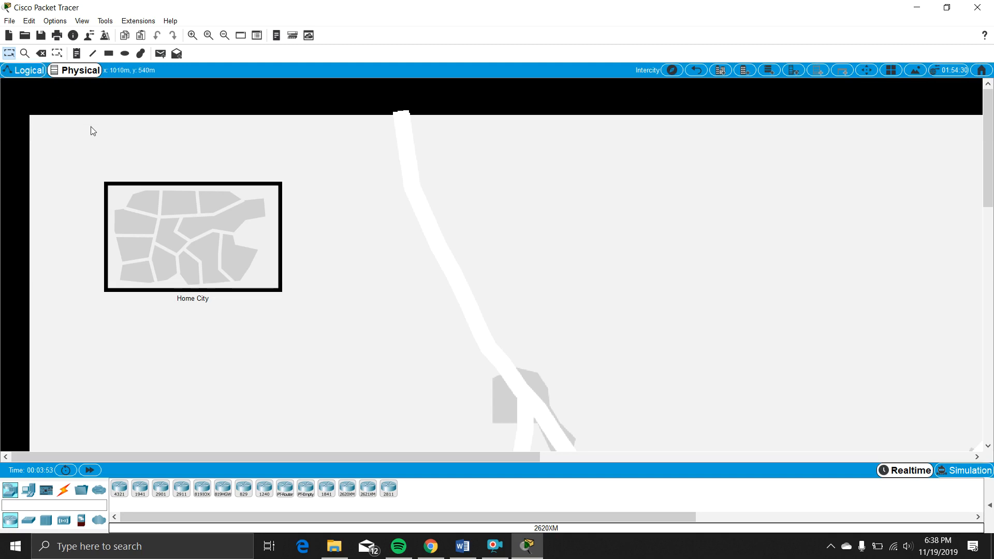
pyautogui.click(24, 71)
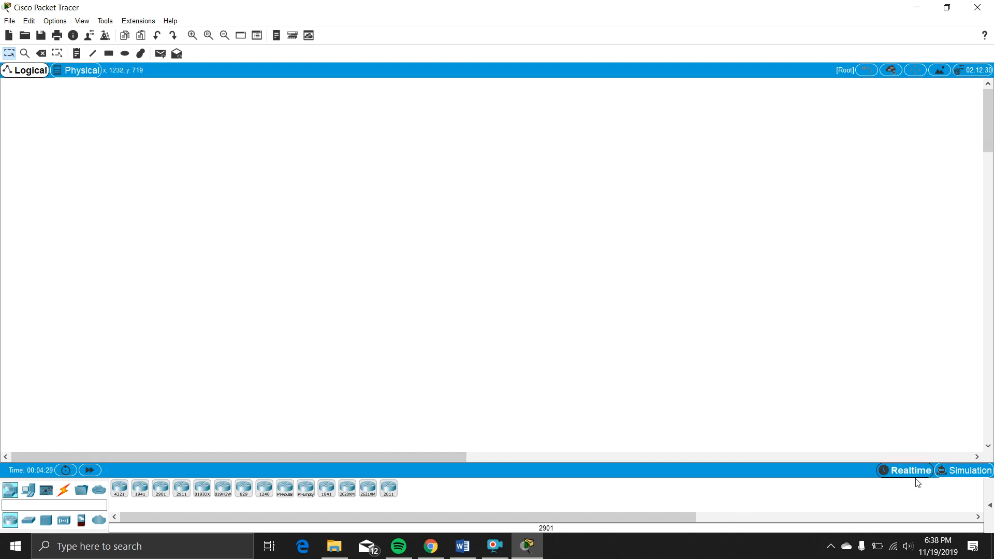
pyautogui.click(977, 473)
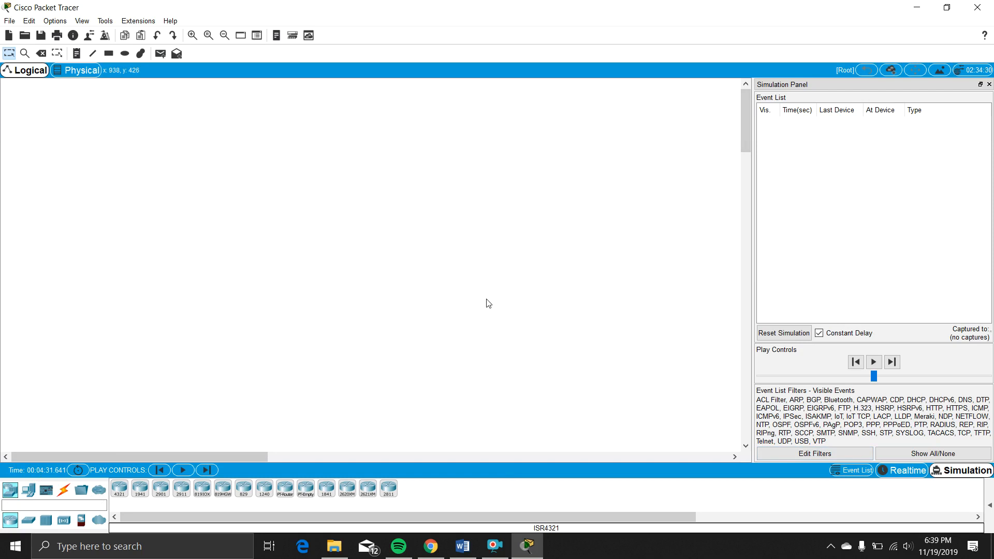
pyautogui.click(907, 471)
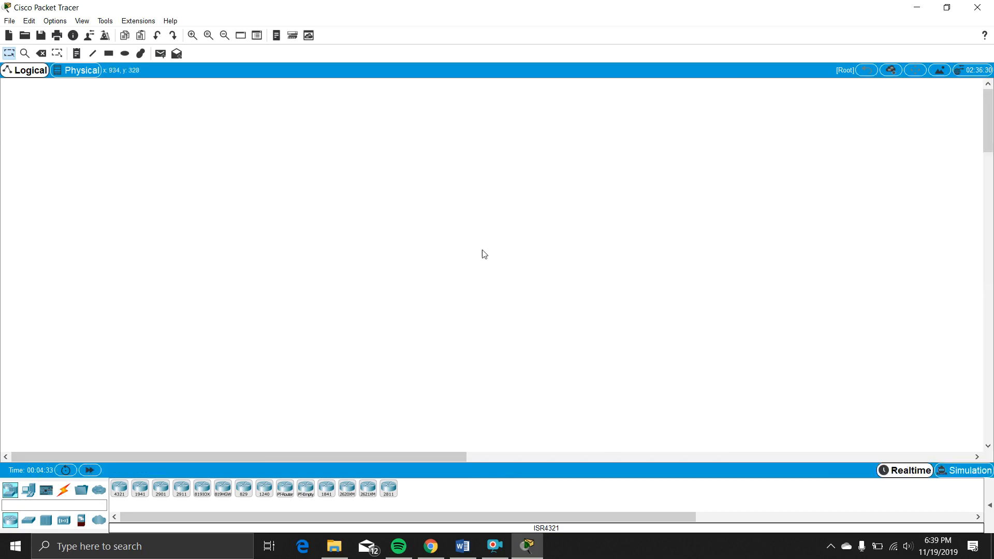
pyautogui.scroll(-5, 302, 274)
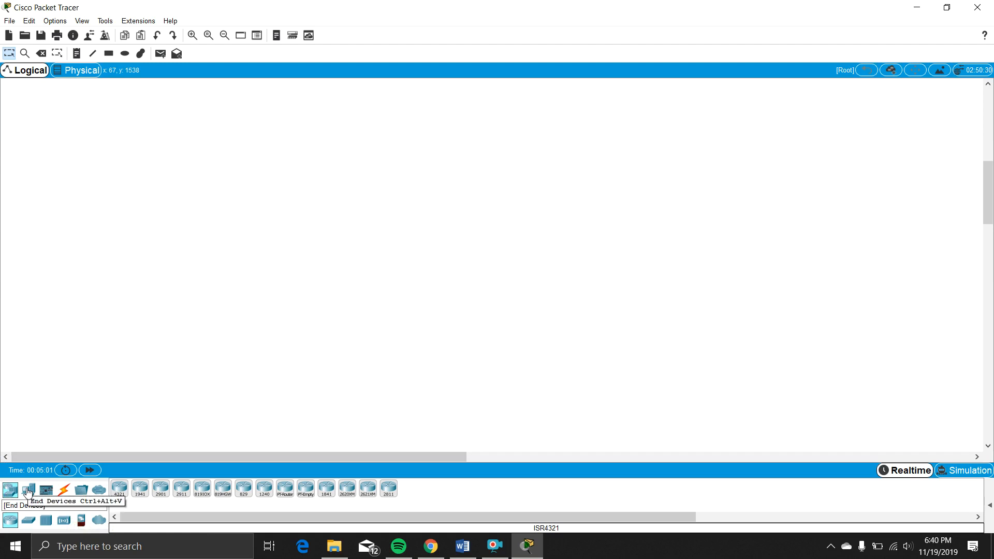
# - Switch the device palette to End Devices to list PC, Laptop and Server
pyautogui.click(28, 491)
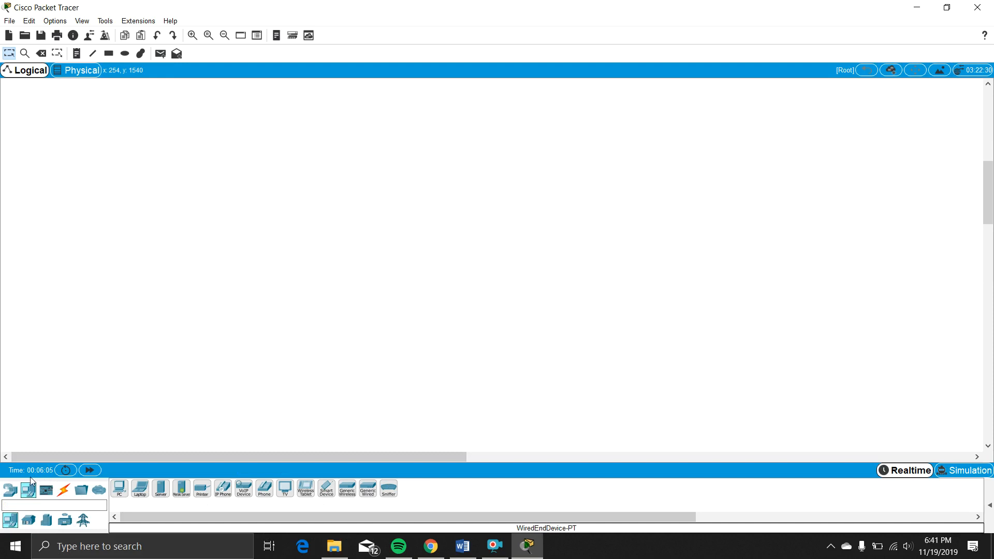
# - Show Components > Connections cables, enter Simulation mode, and close the Simulation Panel
pyautogui.click(46, 490)
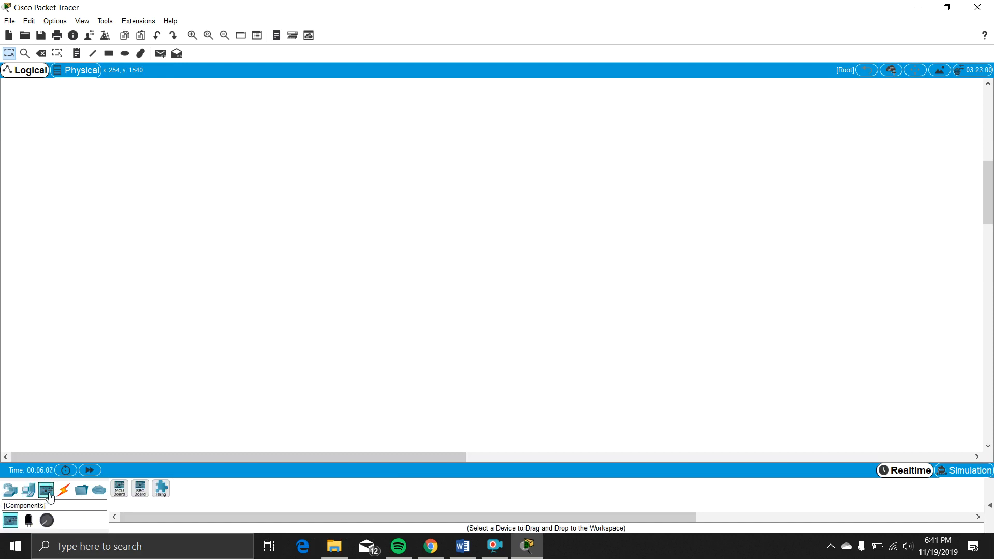
pyautogui.click(64, 490)
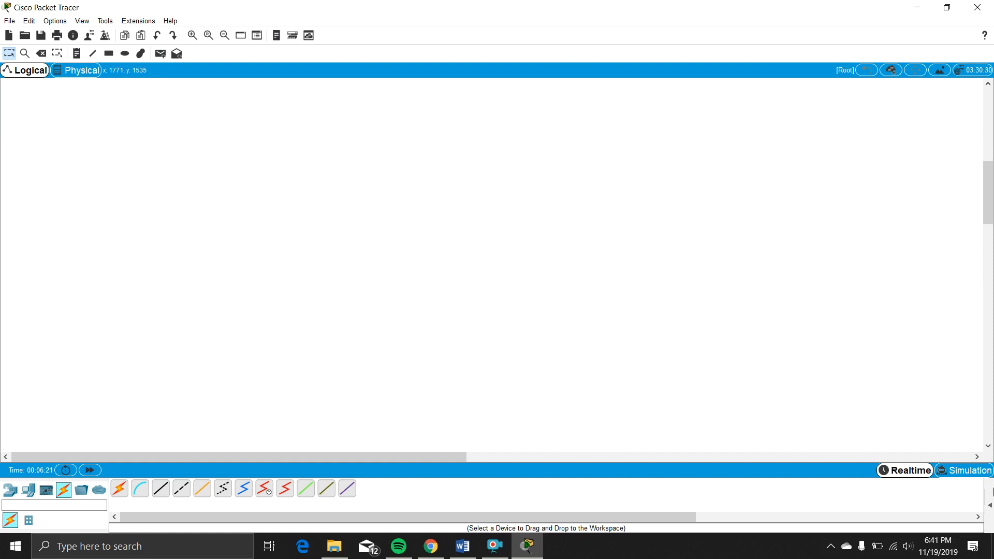
pyautogui.click(966, 470)
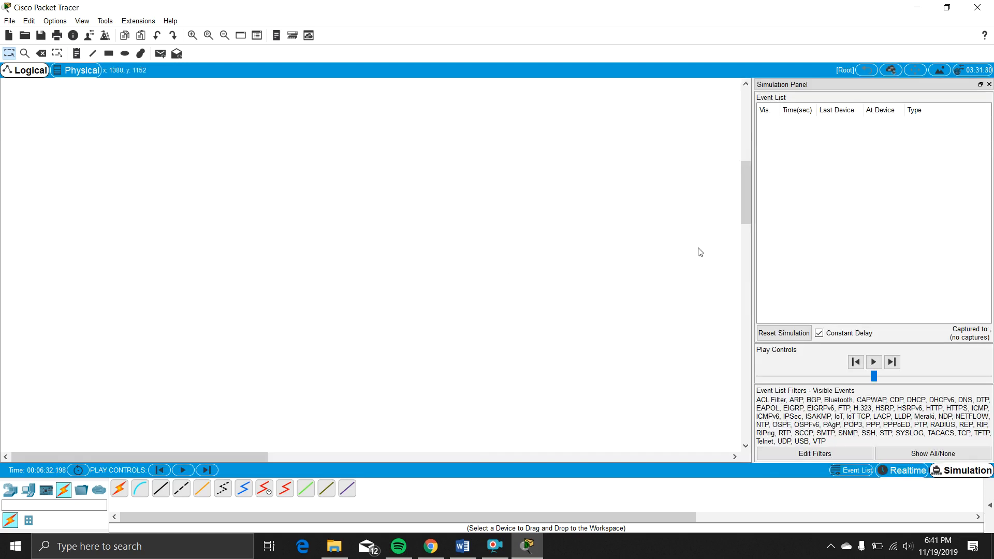
pyautogui.click(989, 84)
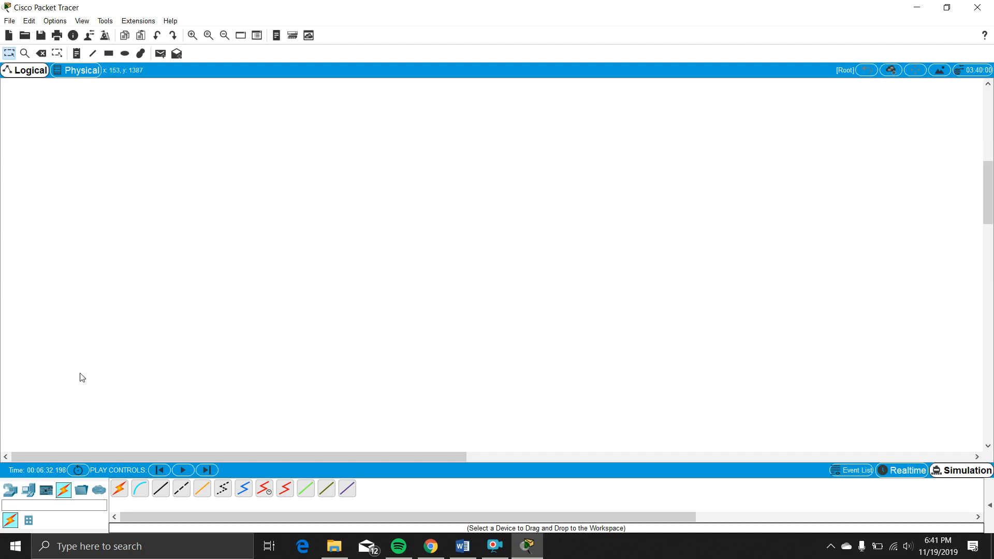
# - Switch the palette from cable types back to End Devices (PC, Laptop, Server)
pyautogui.click(9, 490)
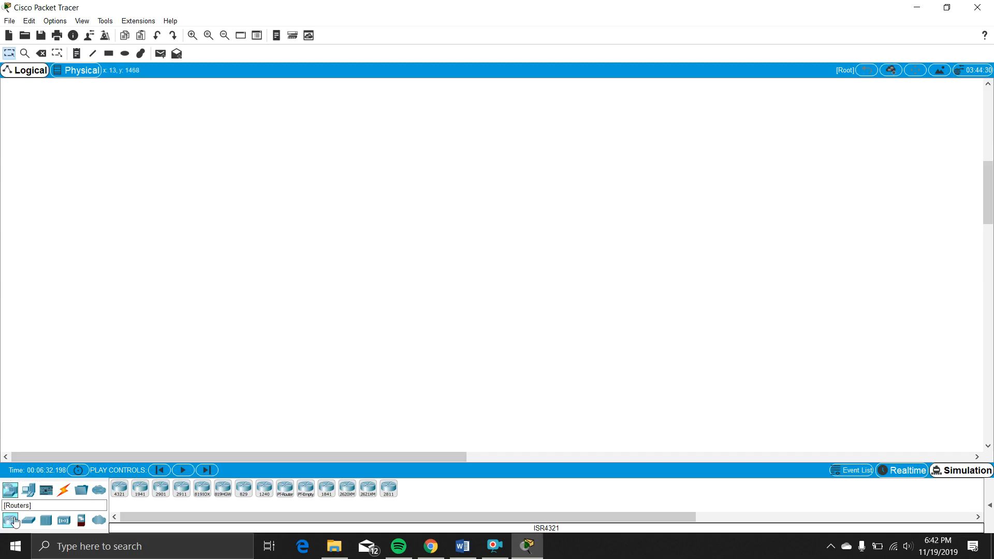
pyautogui.click(29, 490)
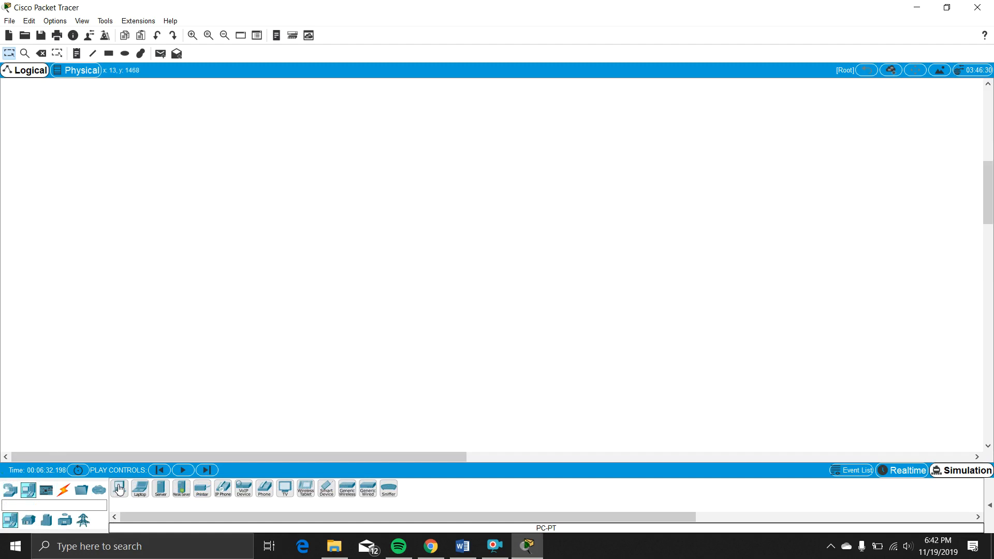
# - Place PC0, Laptop0 and Laptop1 at top-left, aligning both laptops level with PC0
pyautogui.moveTo(119, 489); pyautogui.dragTo(111, 253)
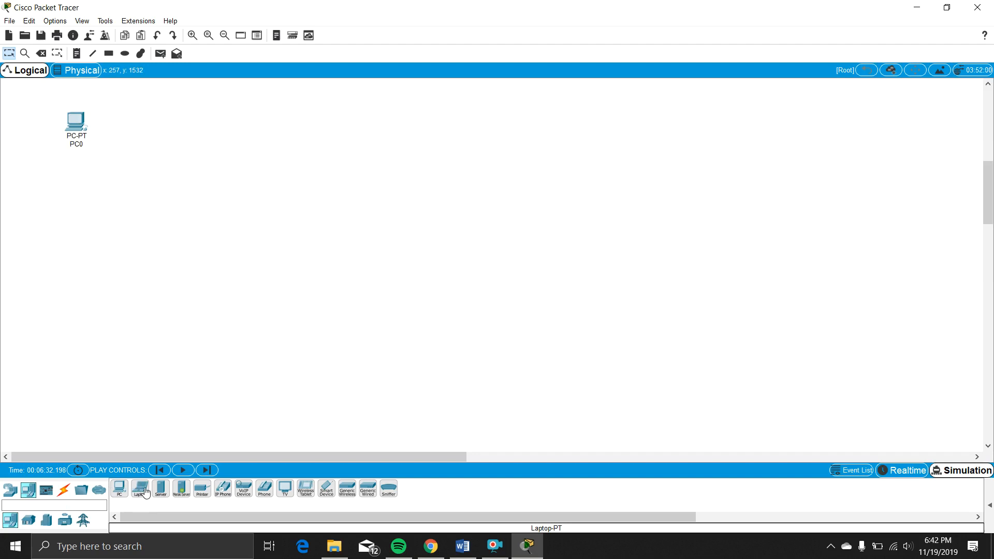
pyautogui.moveTo(145, 493); pyautogui.dragTo(183, 170)
pyautogui.moveTo(156, 133); pyautogui.dragTo(155, 134)
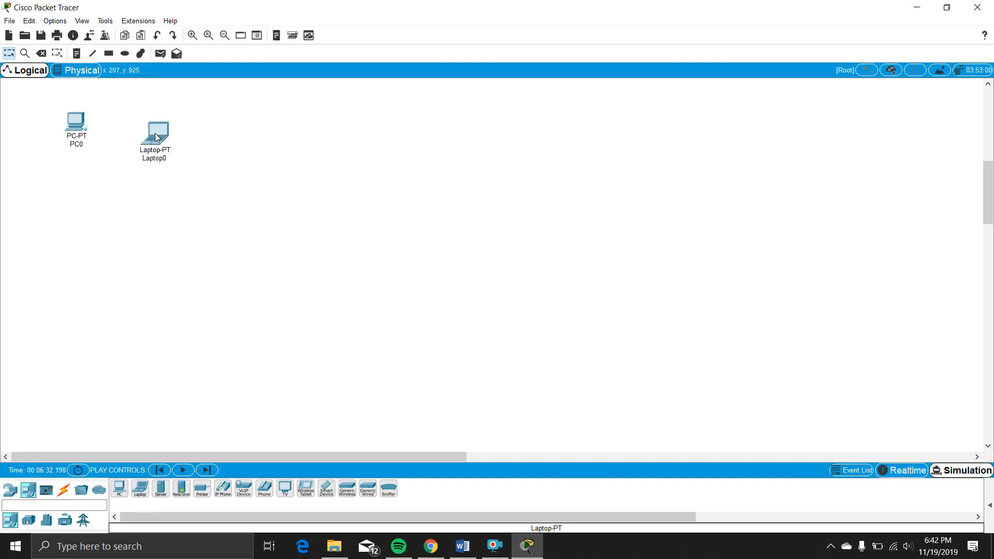
pyautogui.moveTo(145, 493); pyautogui.dragTo(228, 136)
pyautogui.moveTo(164, 138); pyautogui.dragTo(164, 122)
pyautogui.moveTo(223, 146); pyautogui.dragTo(226, 133)
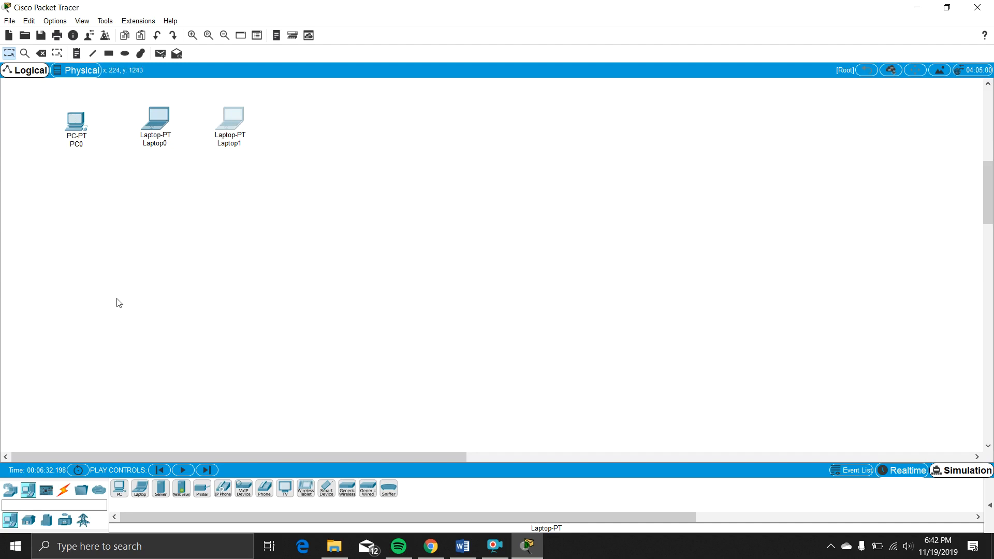
# - Add two PT-Switch generic switches, Switch0 and Switch1, side by side below PC0
pyautogui.click(8, 492)
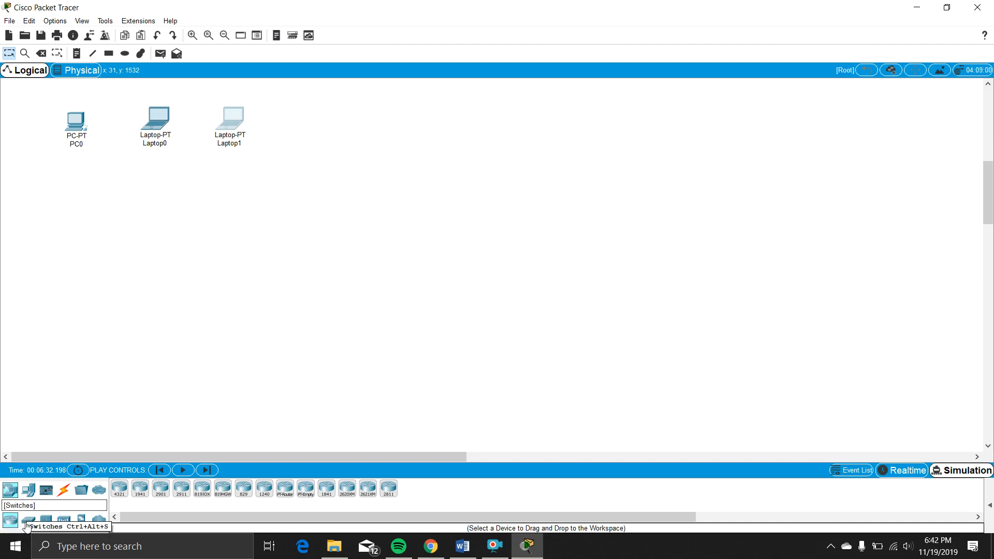
pyautogui.click(28, 523)
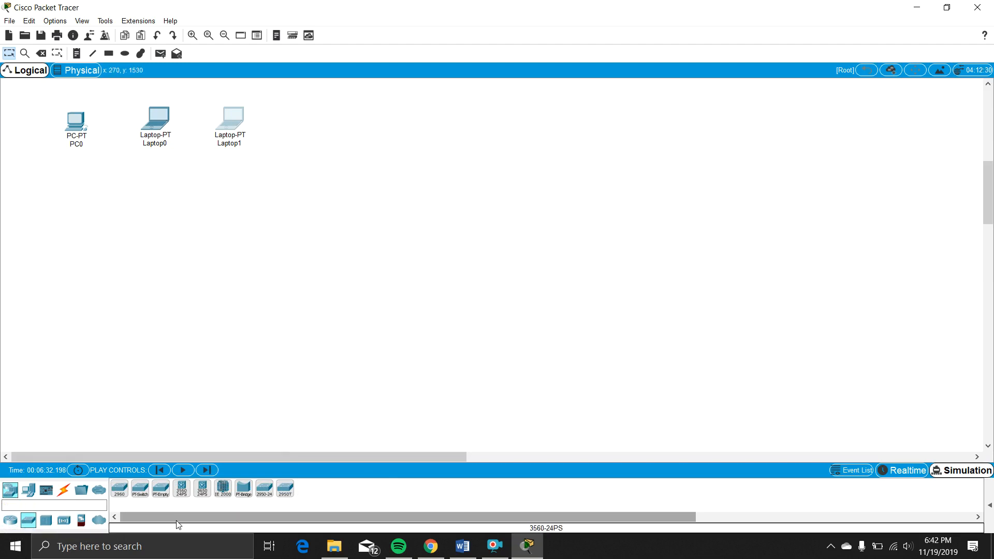
pyautogui.moveTo(139, 490); pyautogui.dragTo(80, 198)
pyautogui.click(80, 198)
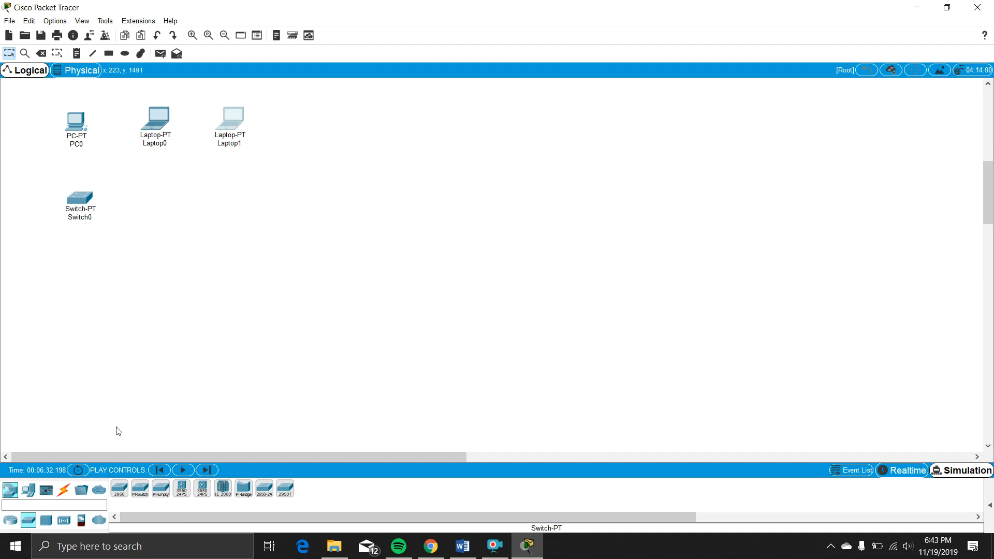
pyautogui.click(140, 491)
pyautogui.click(187, 207)
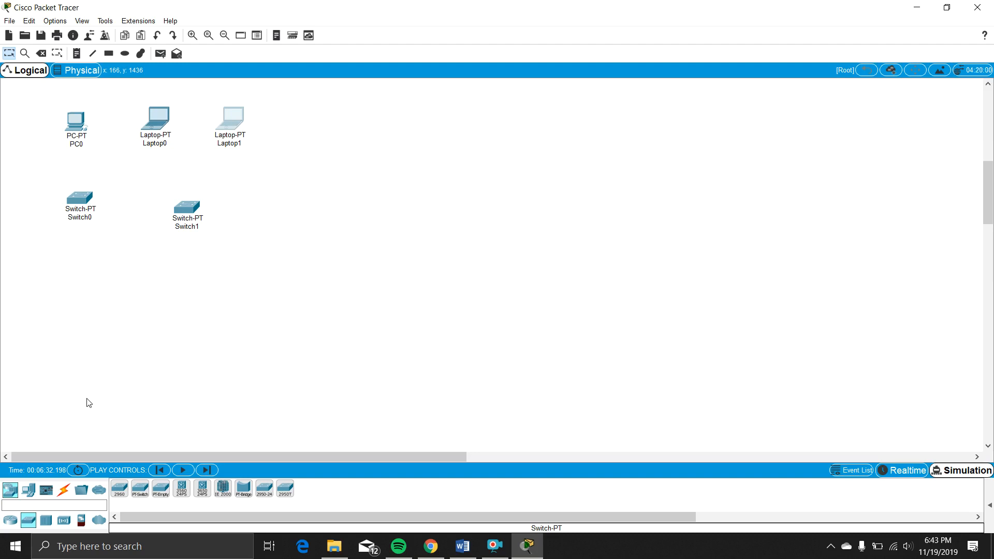
# - Place ISR4321 Router0 just below Switch0, then drag a Hub-PT below it
pyautogui.click(8, 522)
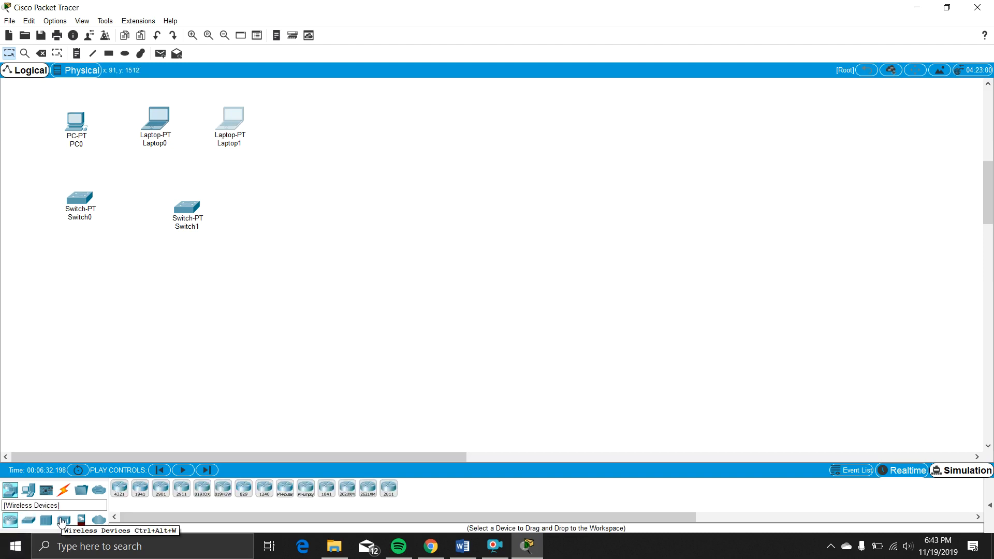
pyautogui.click(121, 489)
pyautogui.click(81, 293)
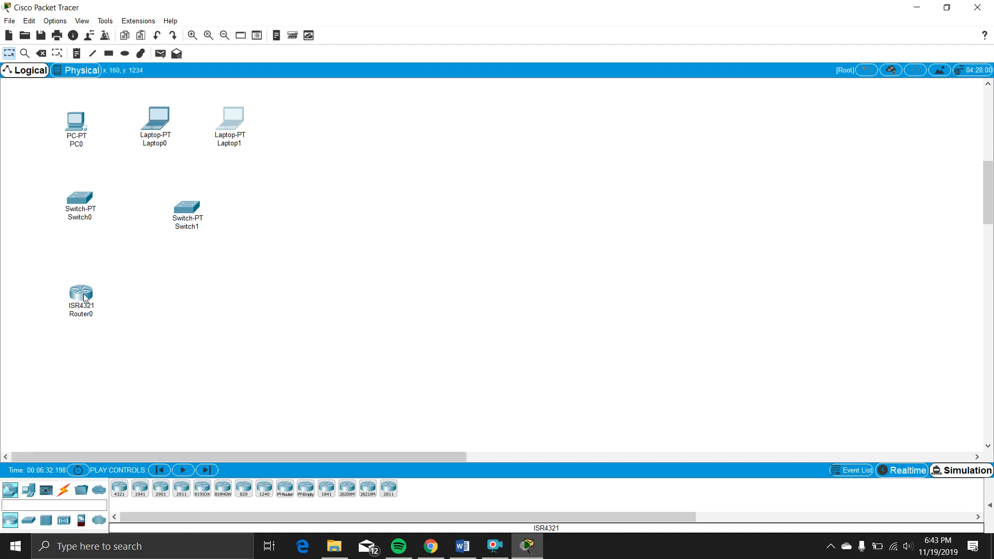
pyautogui.moveTo(85, 298); pyautogui.dragTo(80, 273)
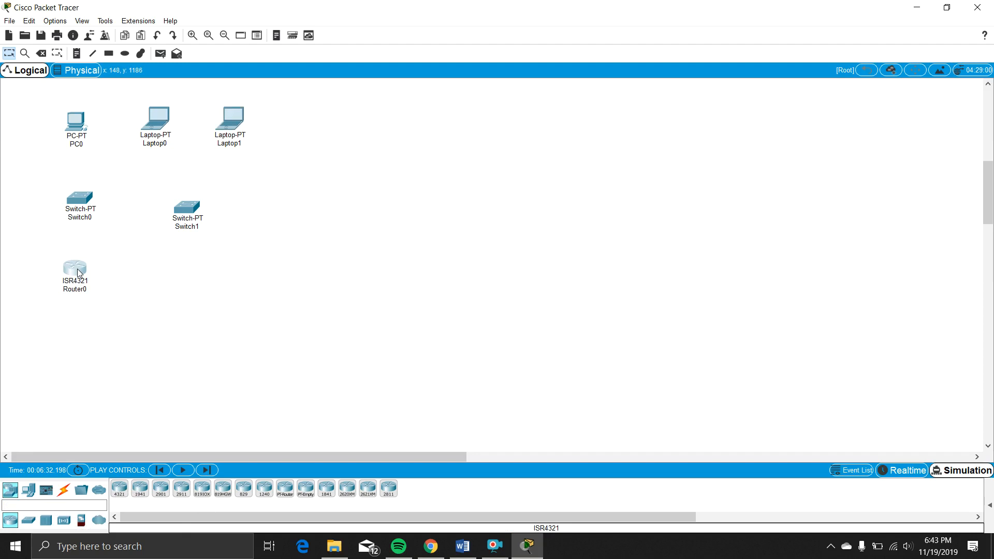
pyautogui.click(47, 521)
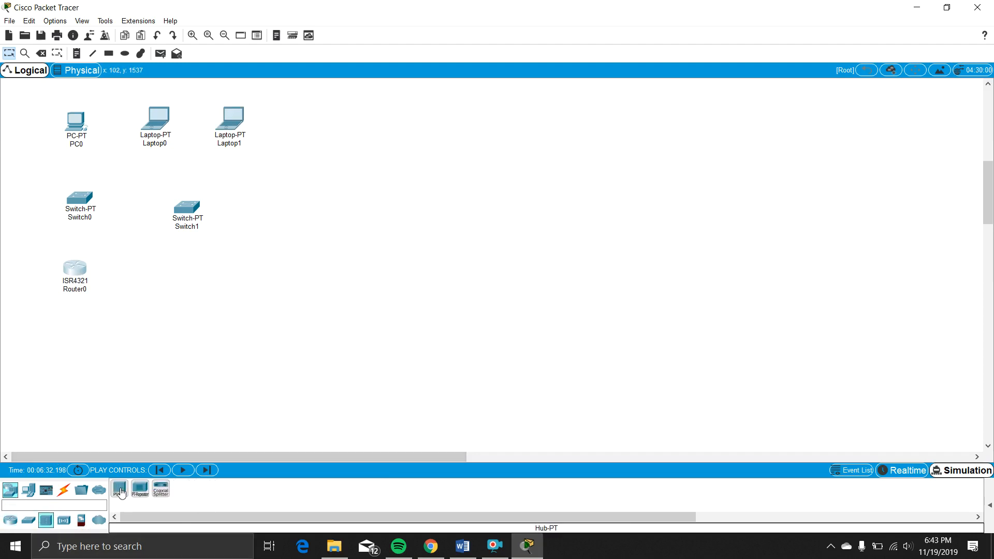
pyautogui.moveTo(121, 491); pyautogui.dragTo(80, 335)
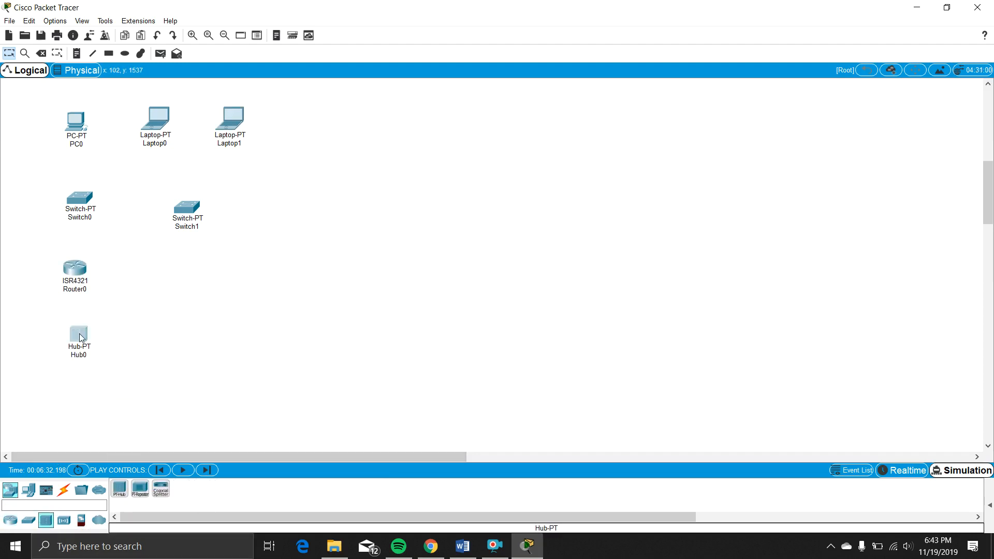
# - Drop Hub0 below Router0, close its details window, and show the Connections cable types
pyautogui.click(79, 335)
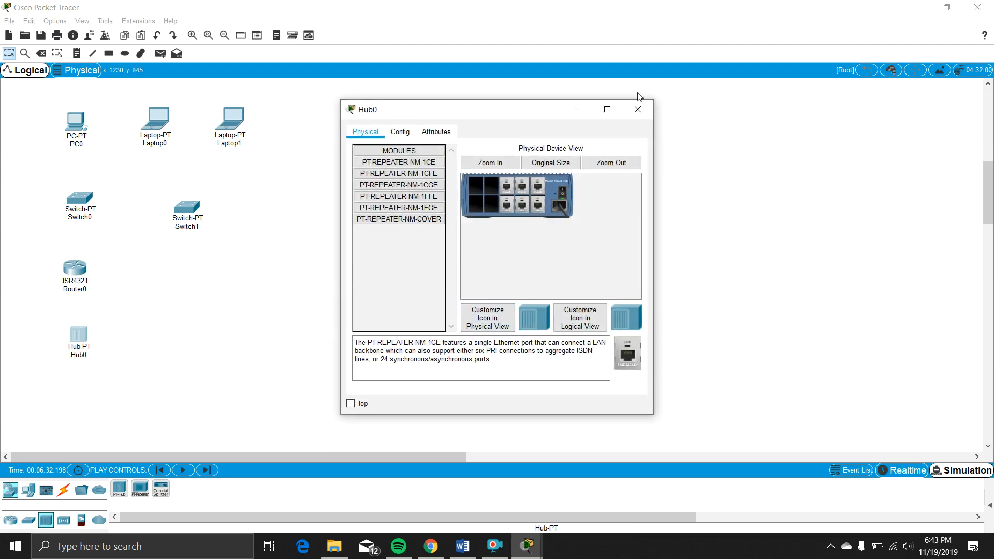
pyautogui.click(637, 111)
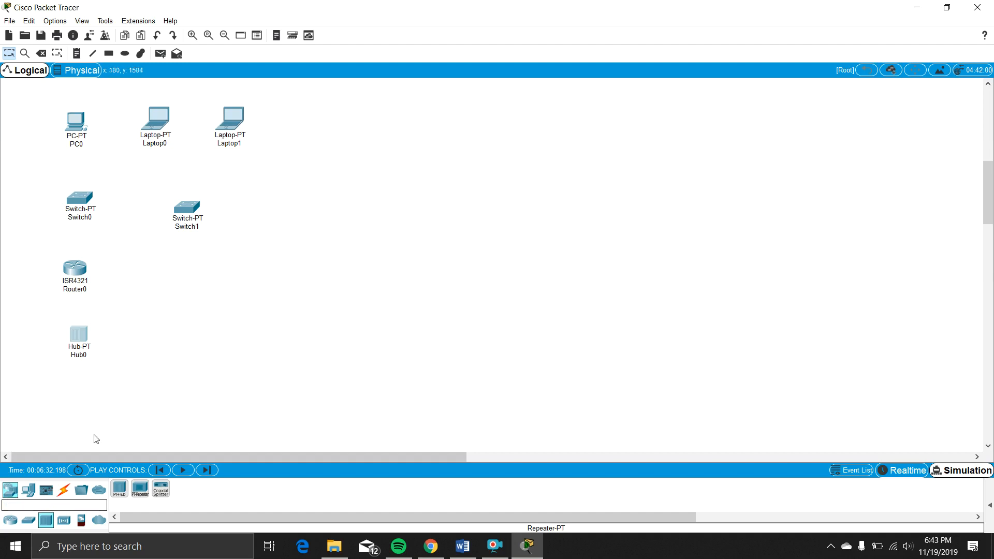
pyautogui.click(64, 493)
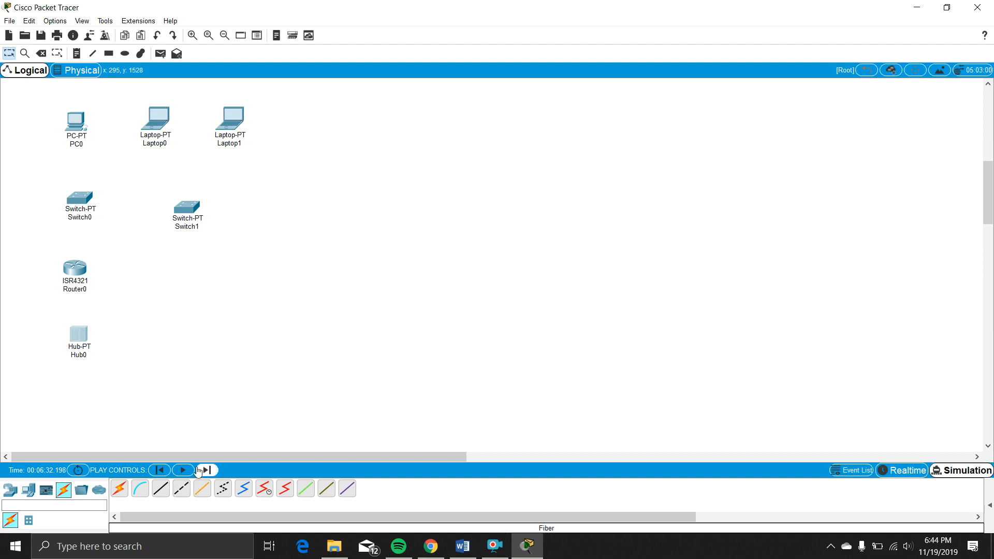
# - Link Switch0 and Switch1 FastEthernet4/1 ports with a fiber cable, then shift Switch1 right
pyautogui.click(200, 489)
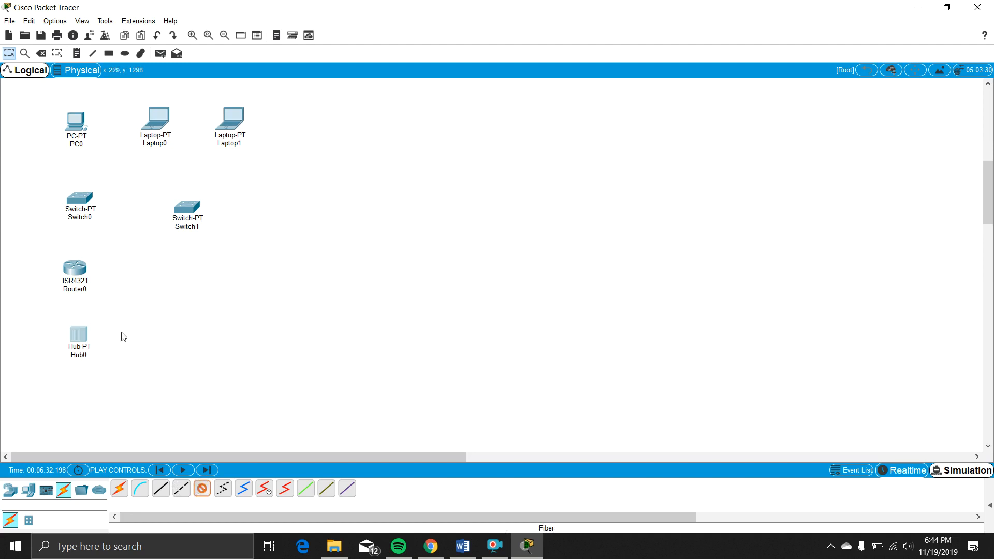
pyautogui.click(81, 202)
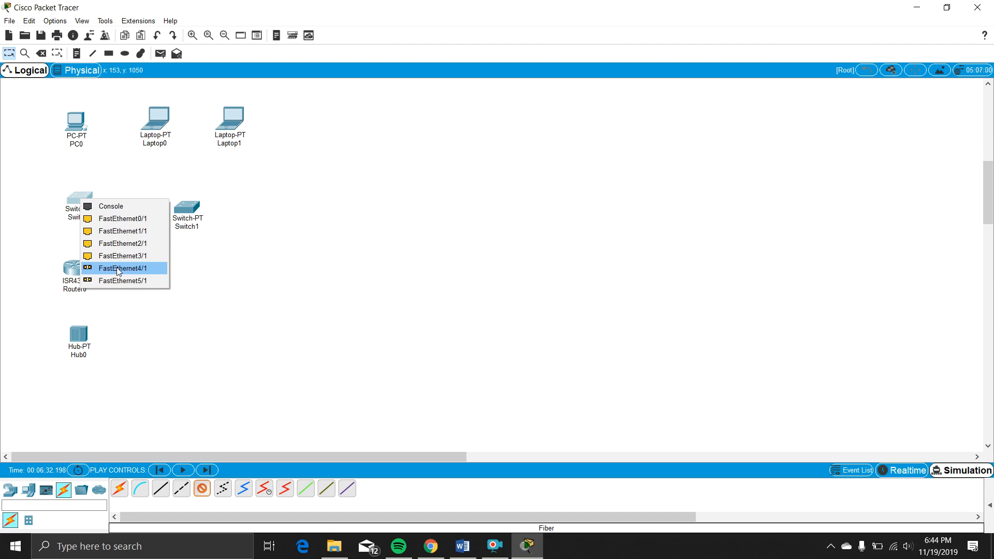
pyautogui.click(119, 269)
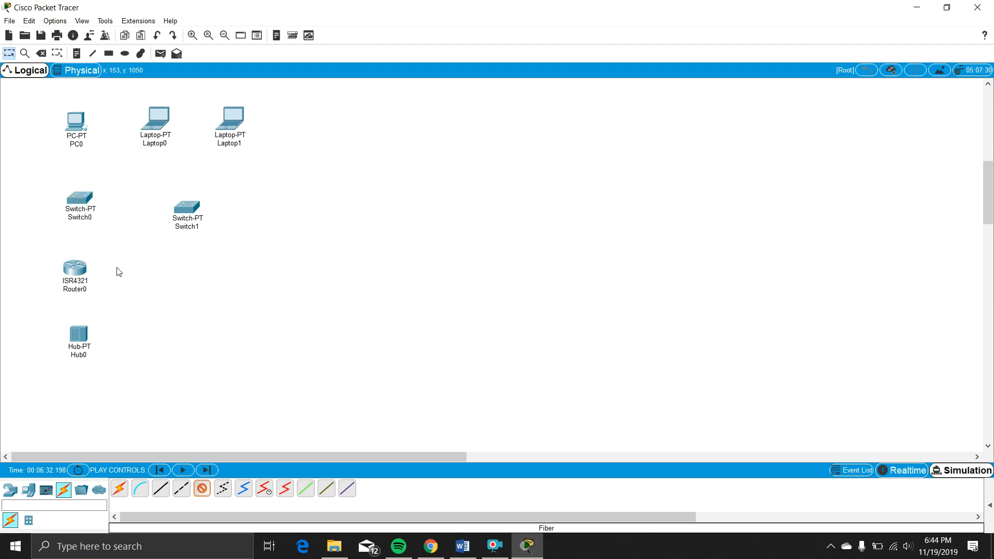
pyautogui.click(186, 210)
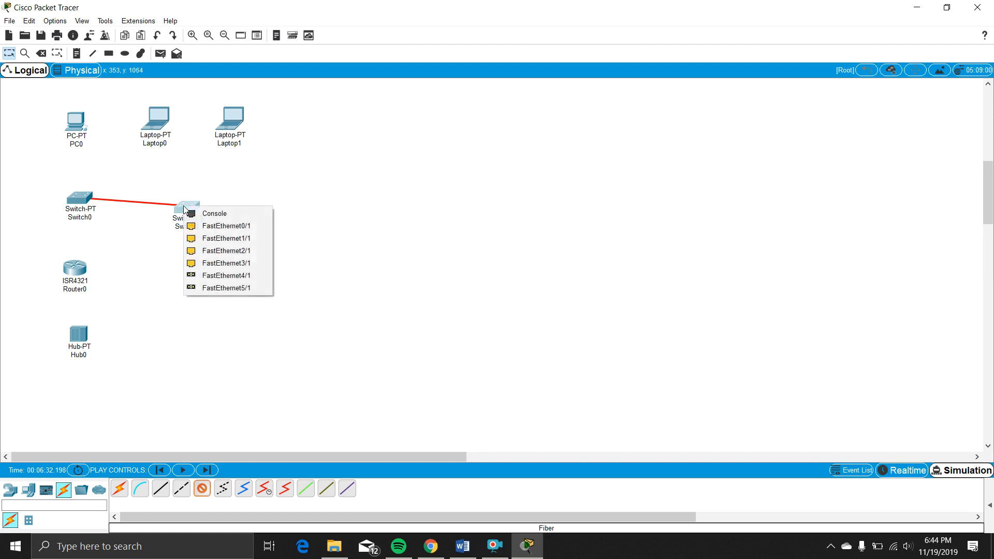
pyautogui.click(204, 277)
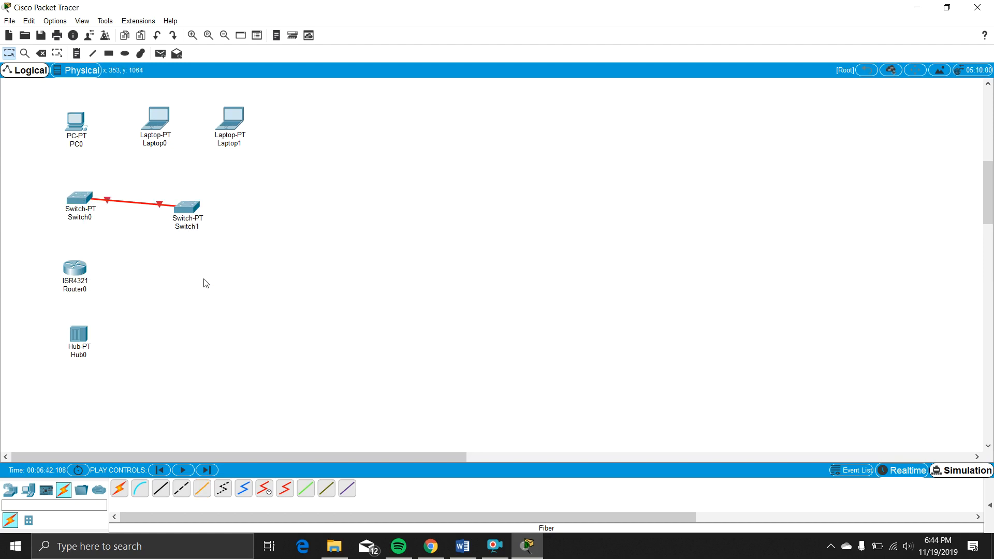
pyautogui.moveTo(189, 207); pyautogui.dragTo(220, 199)
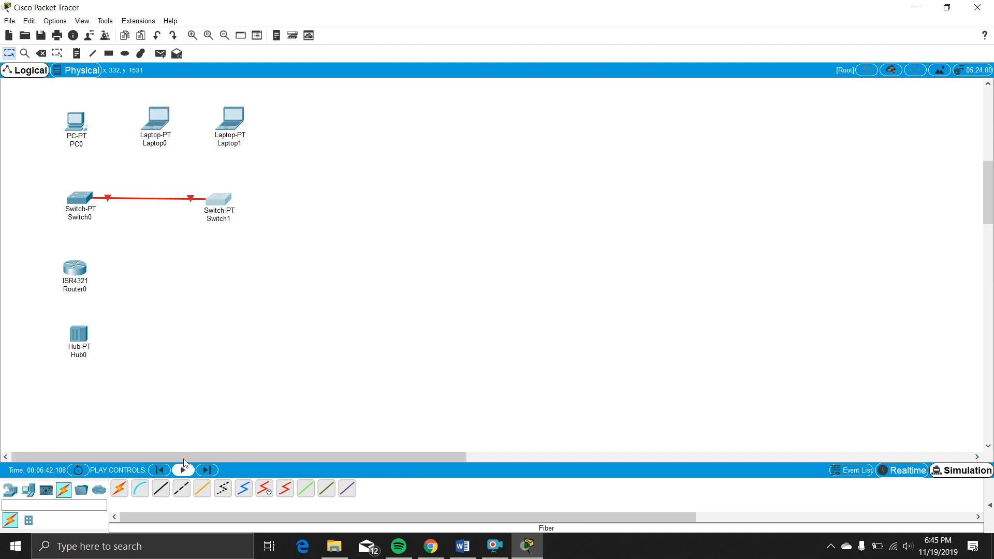
# - Cable Laptop0 FastEthernet0 to Switch0 FastEthernet0/1 with copper cross-over, and move Switch1 further right
pyautogui.click(182, 490)
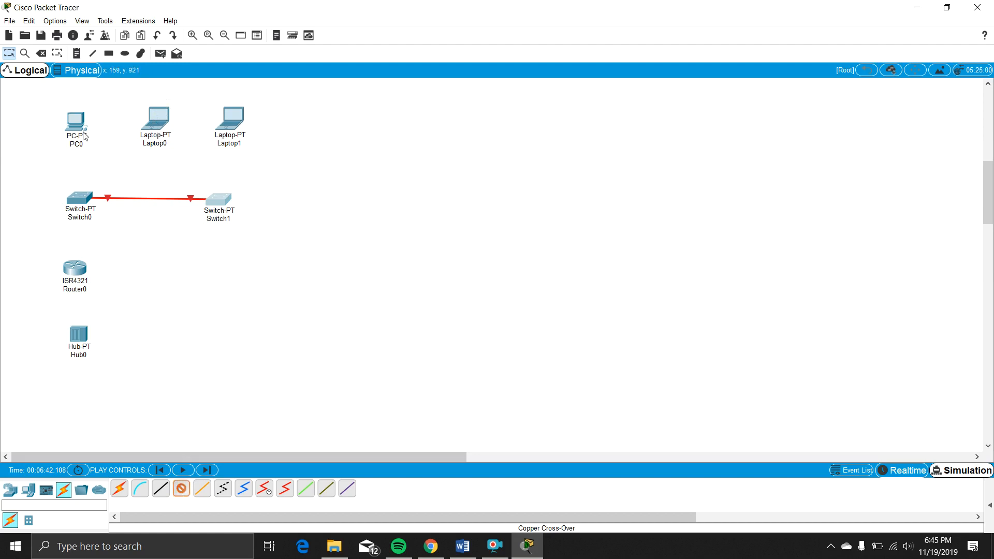
pyautogui.click(150, 130)
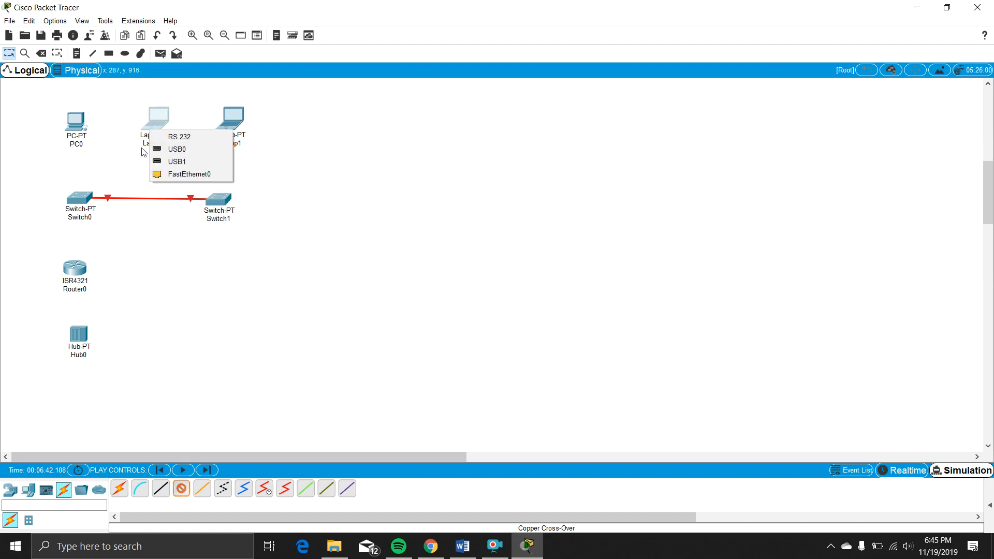
pyautogui.click(189, 175)
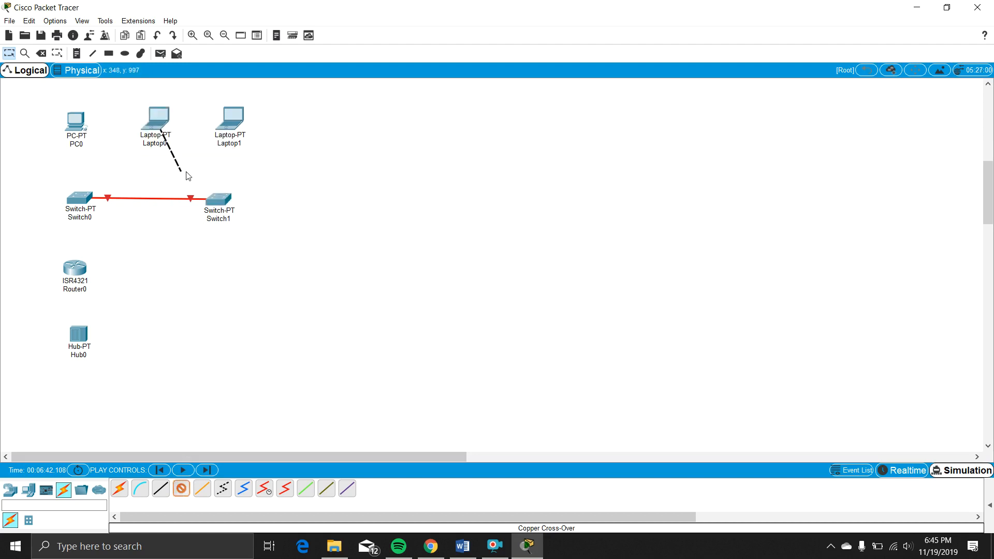
pyautogui.click(81, 199)
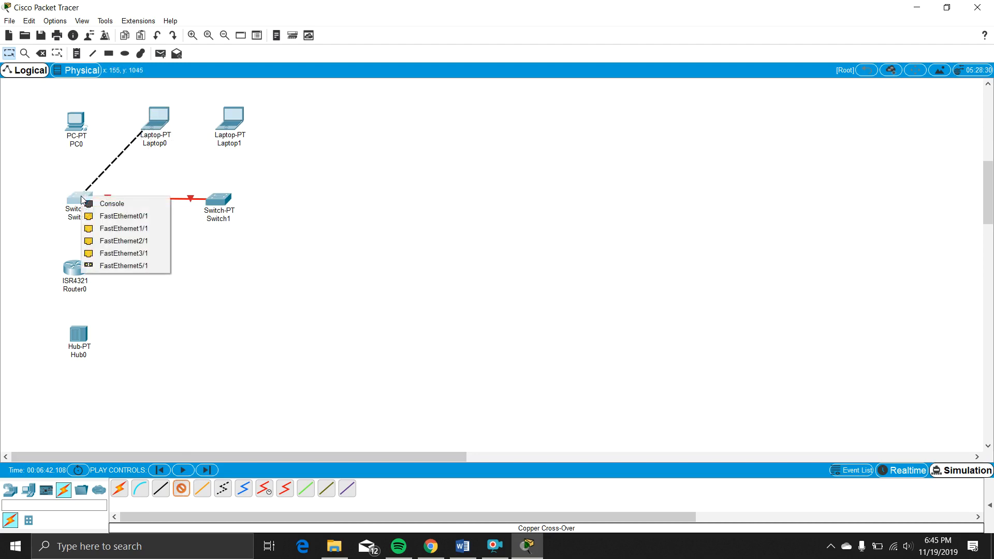
pyautogui.click(108, 216)
pyautogui.moveTo(222, 206); pyautogui.dragTo(253, 190)
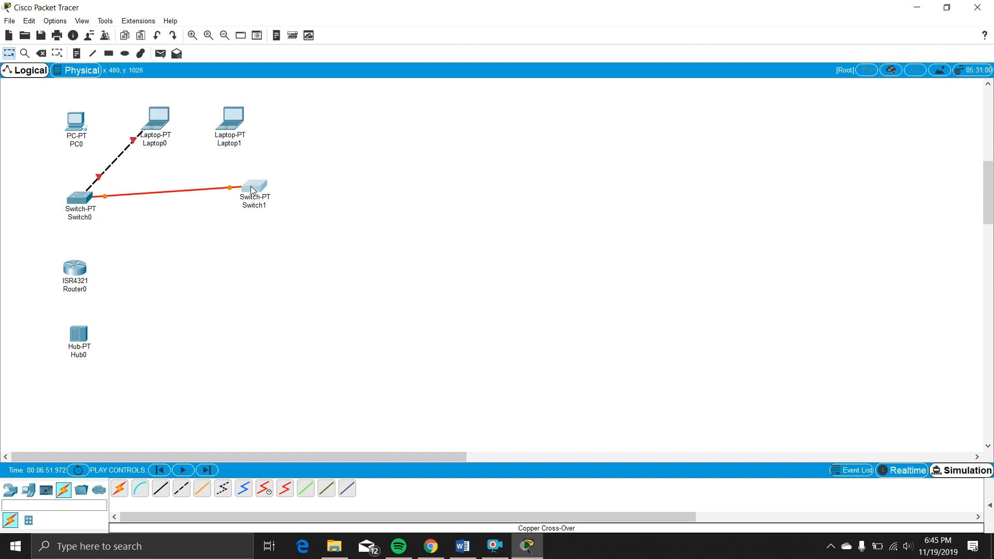
pyautogui.moveTo(73, 212)
# - Add a printer and a 7960 IP phone, placing Printer0 beside Switch0 on the left
pyautogui.click(28, 489)
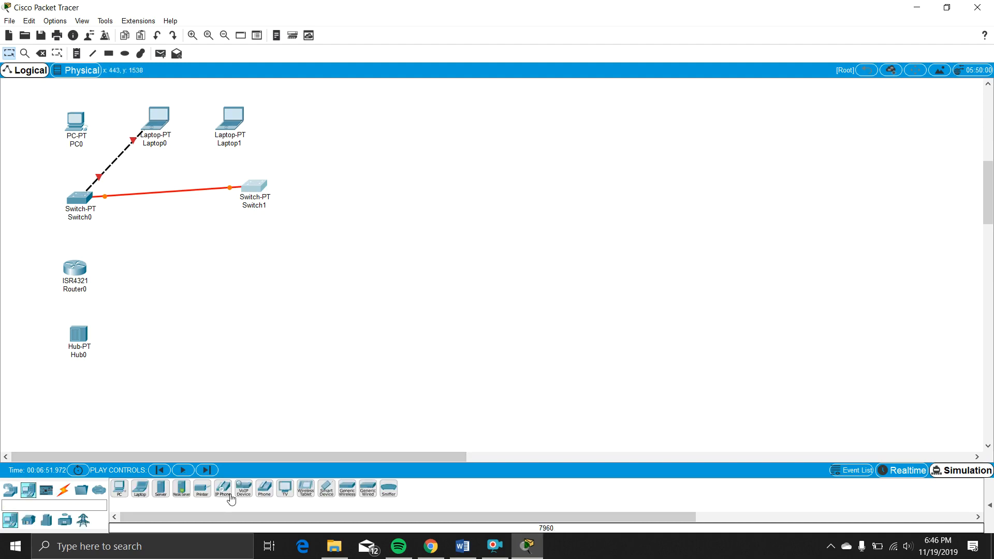
pyautogui.click(197, 499)
pyautogui.click(198, 264)
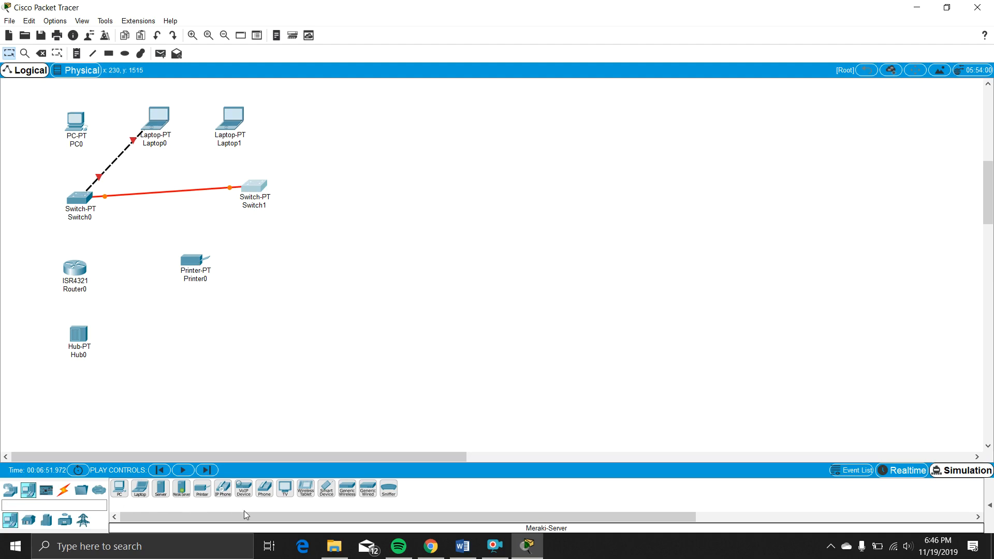
pyautogui.click(223, 488)
pyautogui.moveTo(195, 269); pyautogui.dragTo(78, 217)
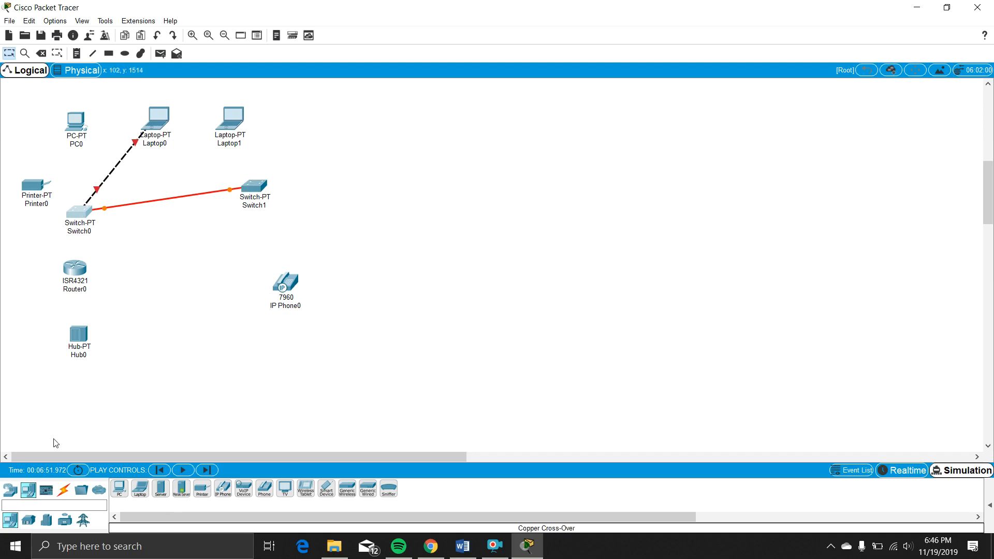
# - Connect Printer0 FastEthernet0 to a Switch0 port with copper cross-over, and lower Switch1 slightly
pyautogui.click(64, 489)
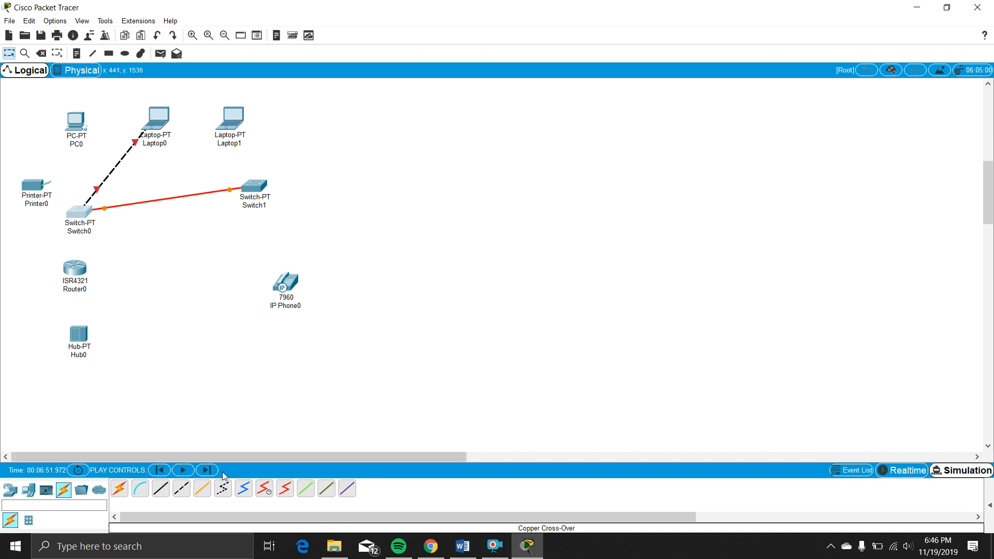
pyautogui.click(182, 488)
pyautogui.click(35, 187)
pyautogui.click(58, 197)
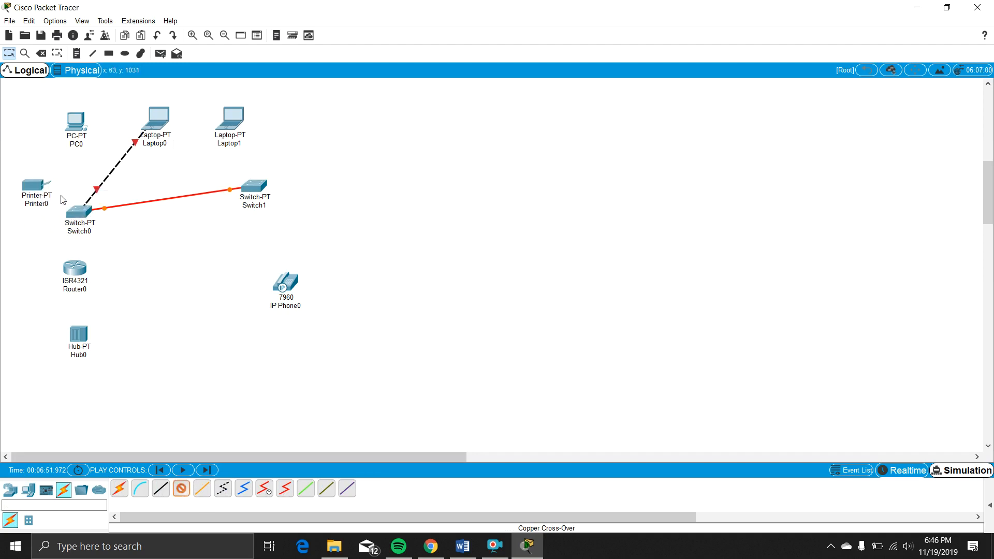
pyautogui.click(78, 219)
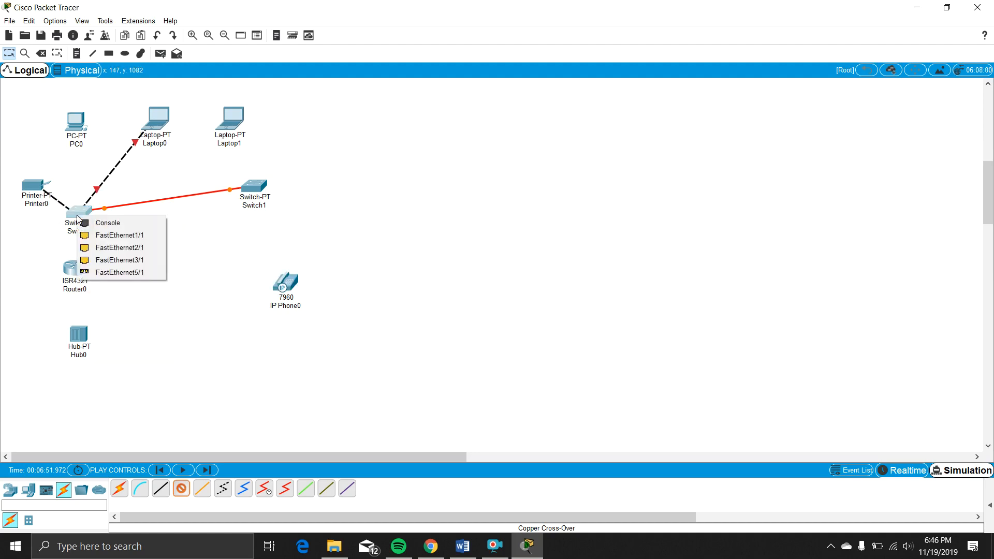
pyautogui.click(96, 239)
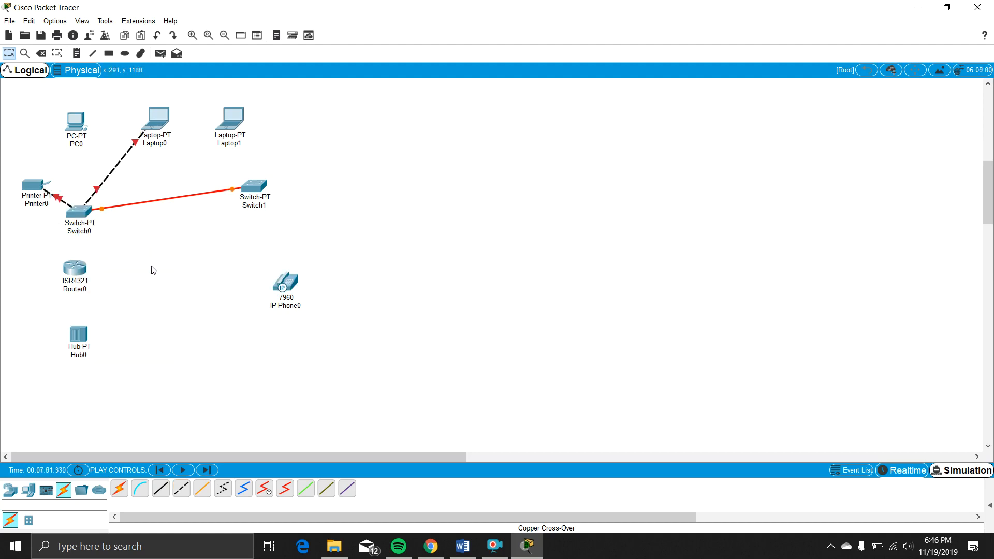
pyautogui.moveTo(255, 195); pyautogui.dragTo(255, 217)
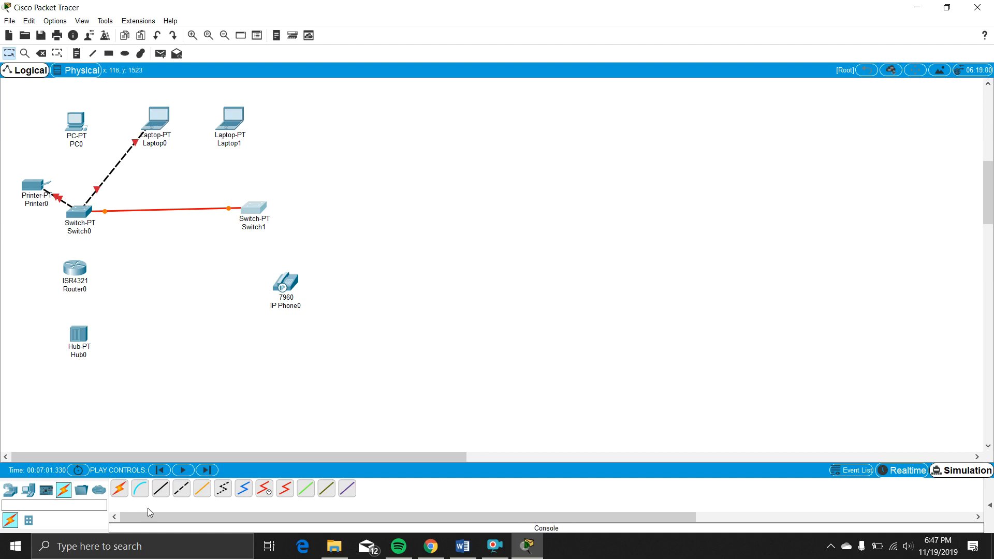
# - Create a new blank Word document, Document1, and start docking it to the left half
pyautogui.click(462, 546)
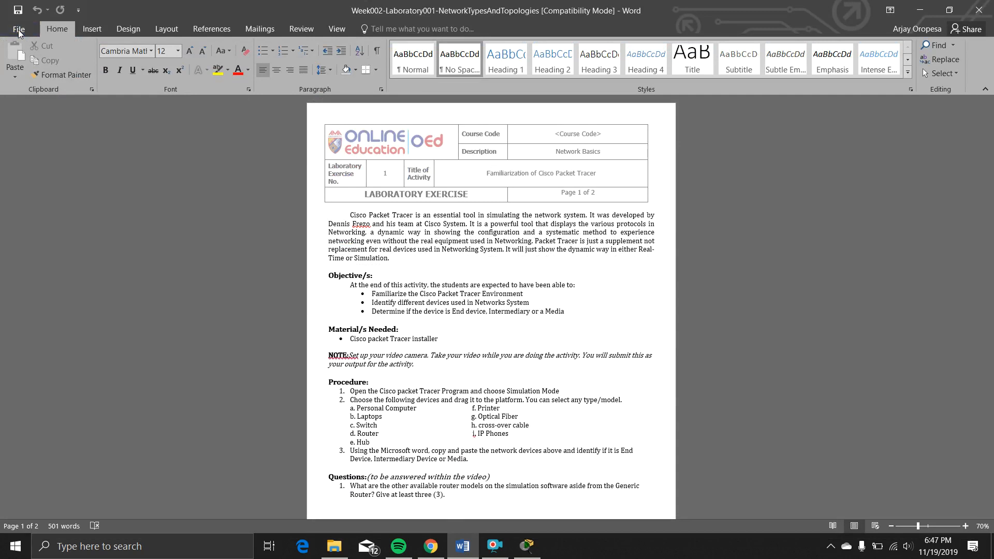
pyautogui.click(19, 31)
pyautogui.click(19, 31)
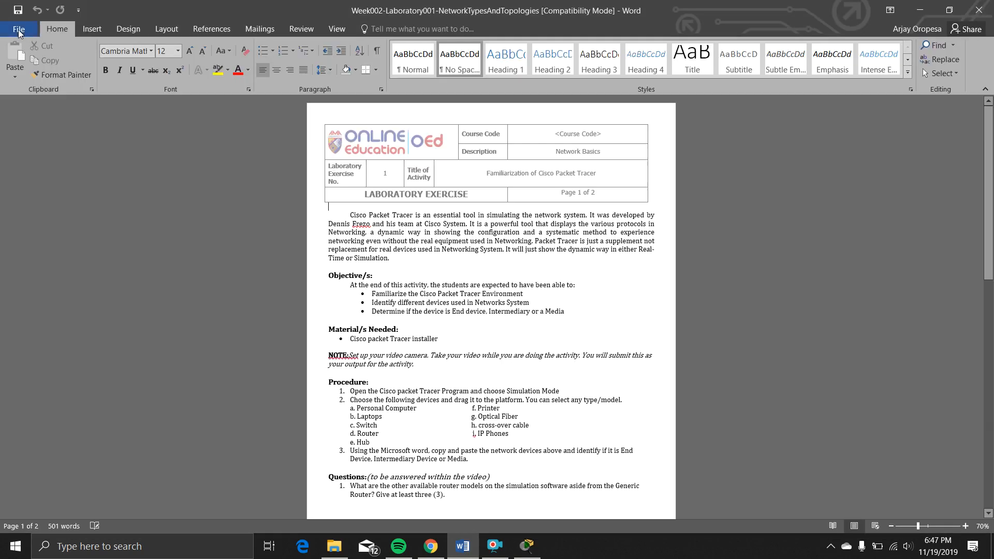
pyautogui.click(19, 31)
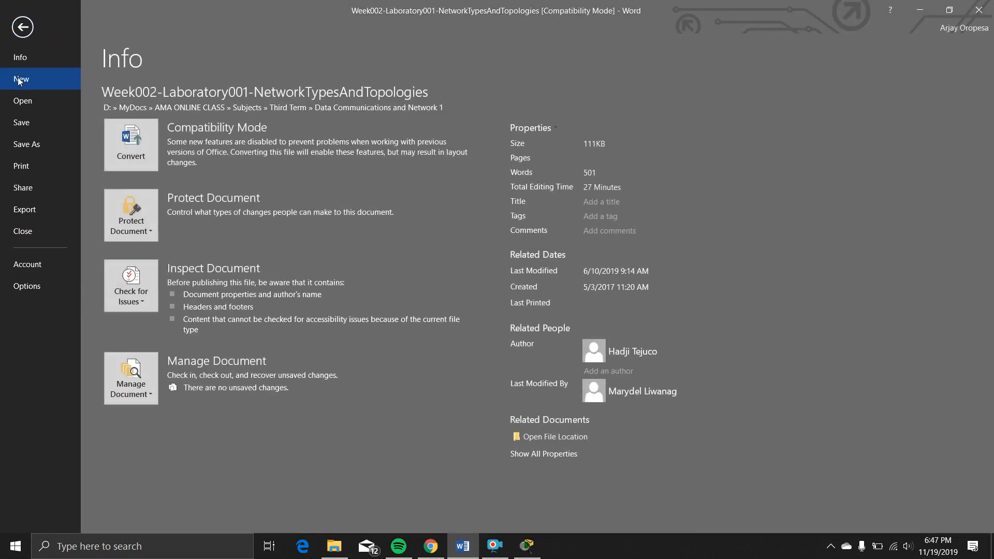
pyautogui.click(21, 79)
pyautogui.click(179, 206)
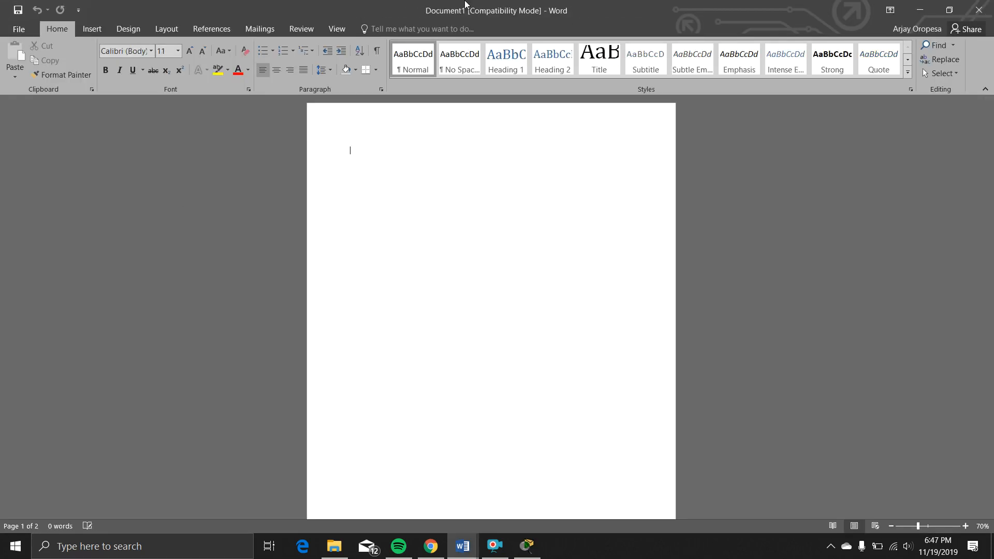
pyautogui.moveTo(465, 4); pyautogui.dragTo(2, 96)
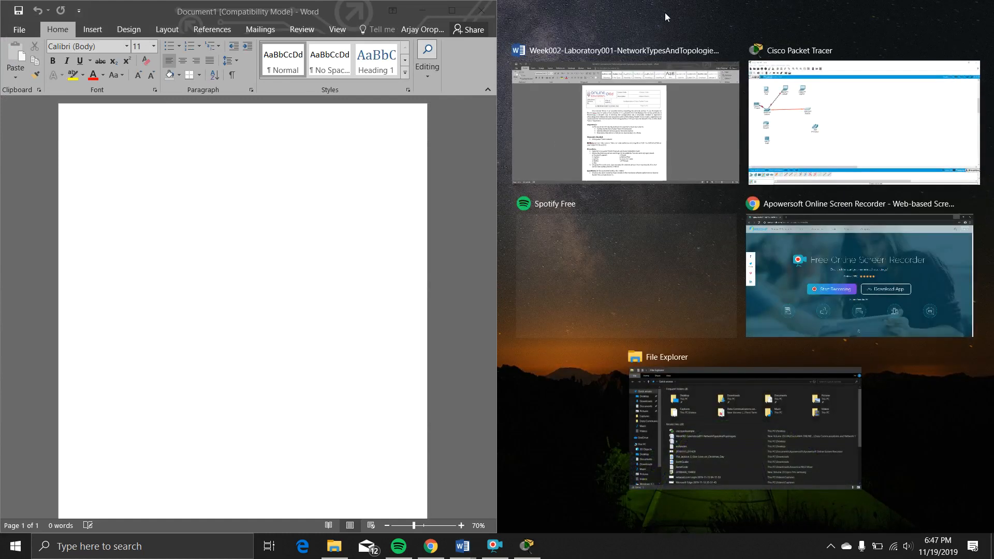
# - Tile the lab exercise on the right of Document1 and copy 'Personal Computer' from its list
pyautogui.click(650, 124)
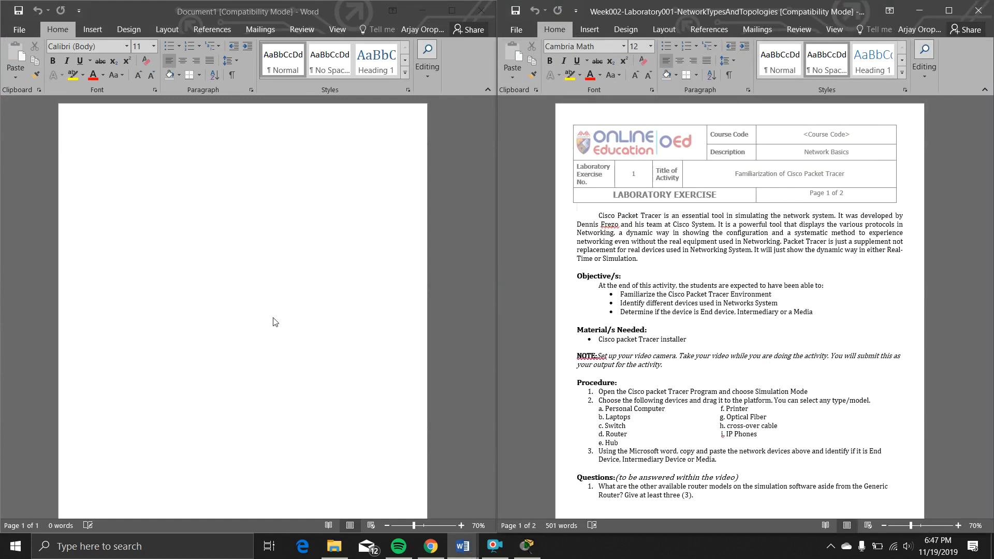
pyautogui.click(113, 157)
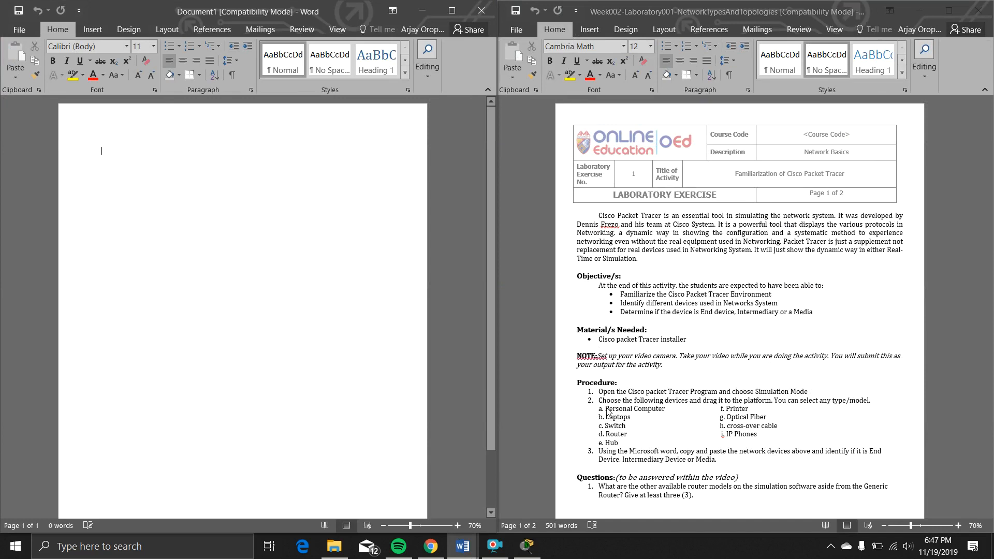
pyautogui.moveTo(607, 409); pyautogui.dragTo(666, 411)
pyautogui.hotkey('ctrl', 'c')
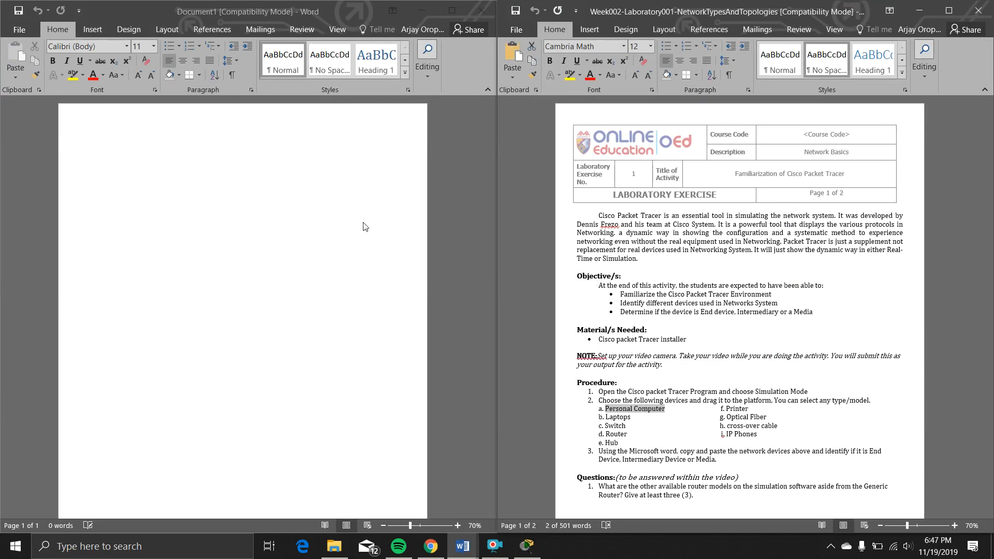
pyautogui.click(125, 151)
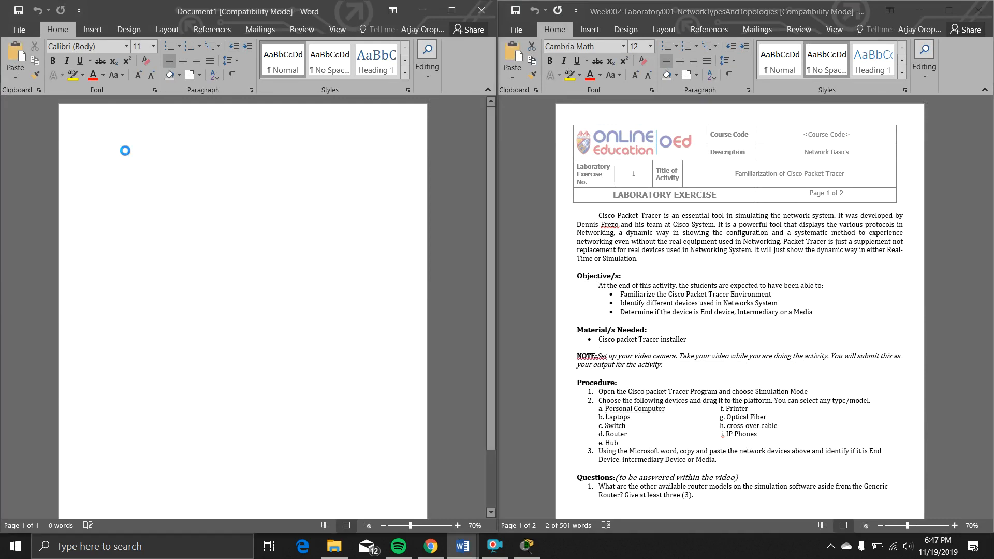
# - Paste Personal Computer into Document1, then copy Laptops from the lab list onto the next line
pyautogui.hotkey('ctrl', 'v')
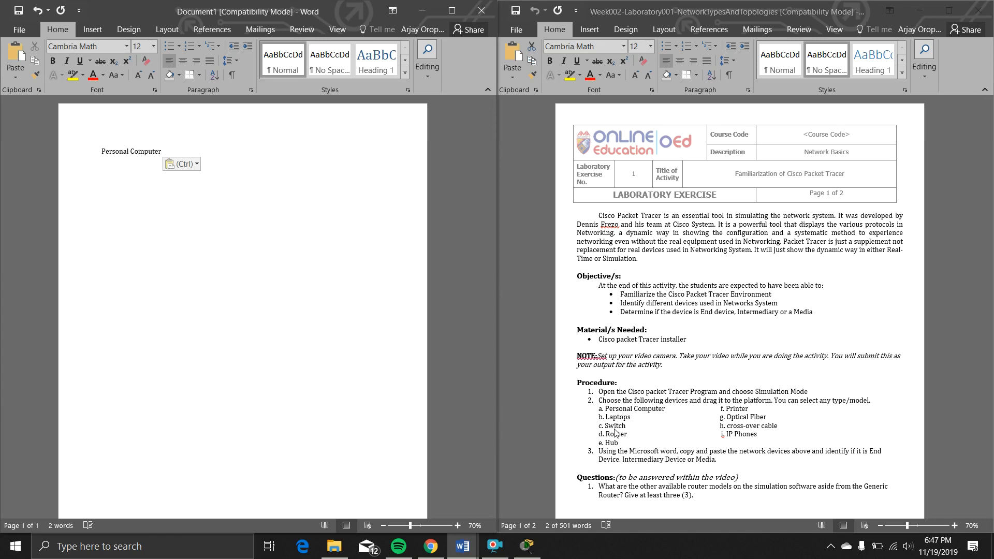
pyautogui.hotkey('alt', 'Tab')
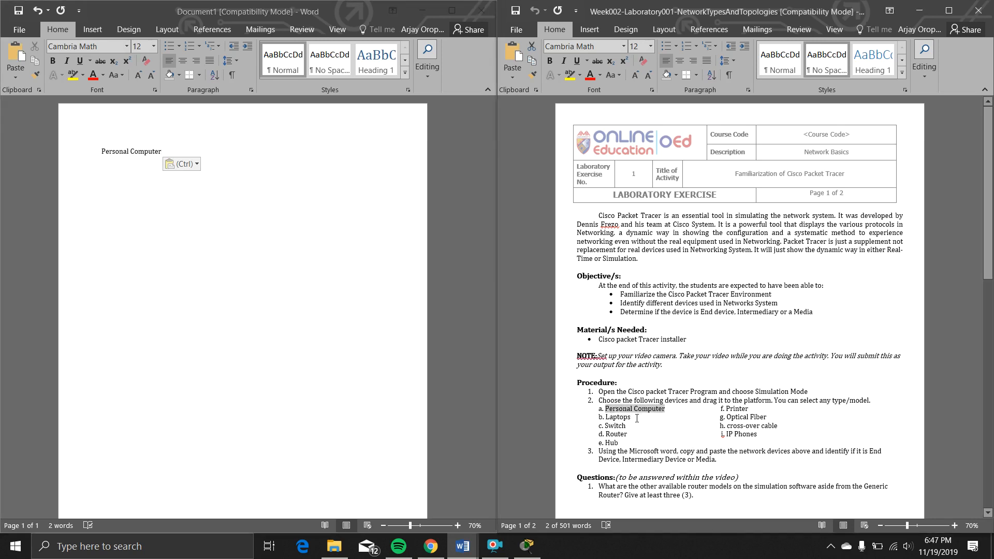
pyautogui.moveTo(634, 418); pyautogui.dragTo(601, 417)
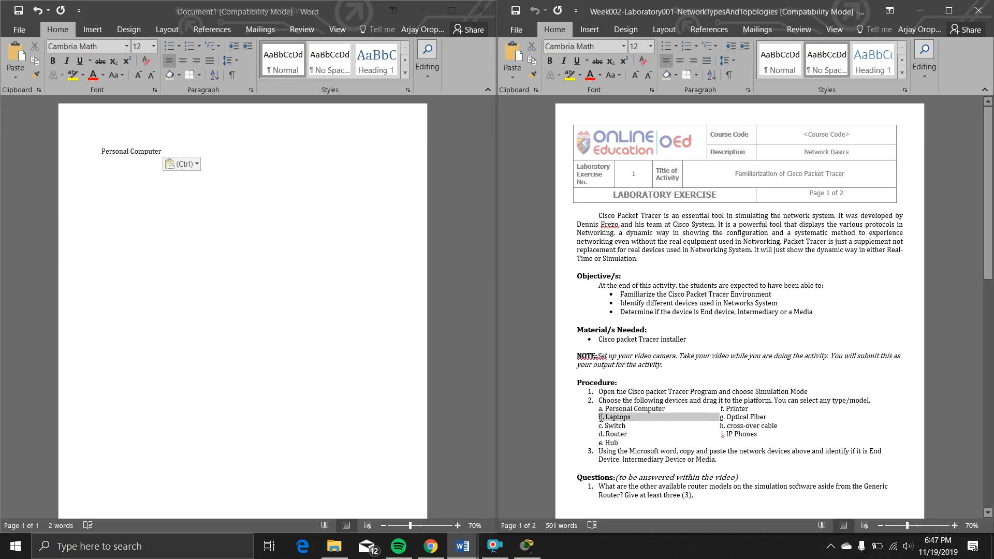
pyautogui.click(618, 434)
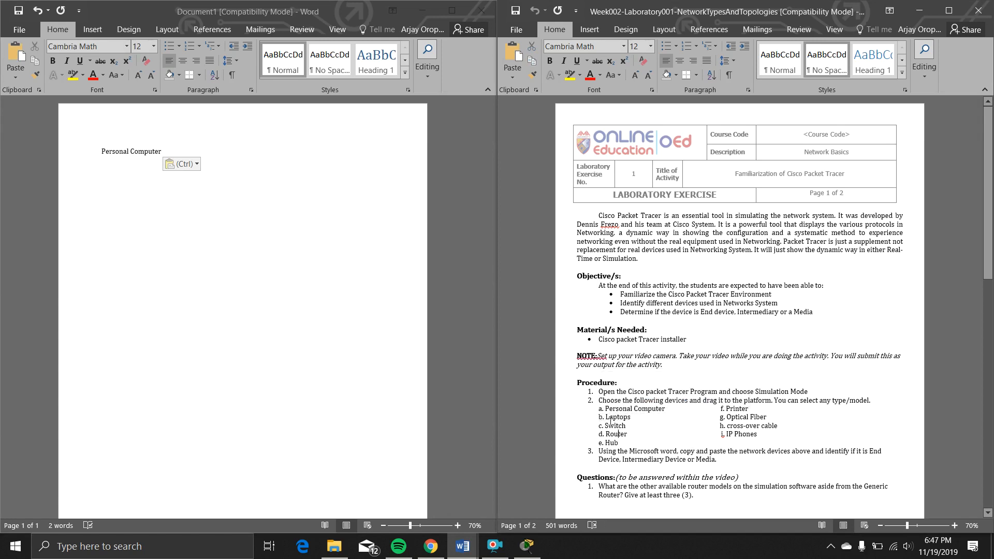
pyautogui.moveTo(606, 416); pyautogui.dragTo(630, 417)
pyautogui.hotkey('ctrl', 'c')
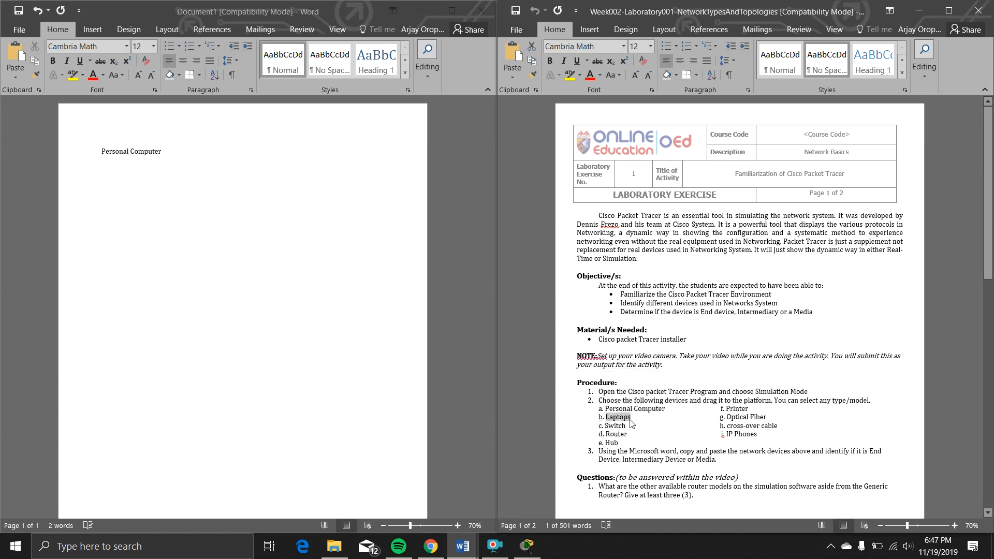
pyautogui.click(178, 152)
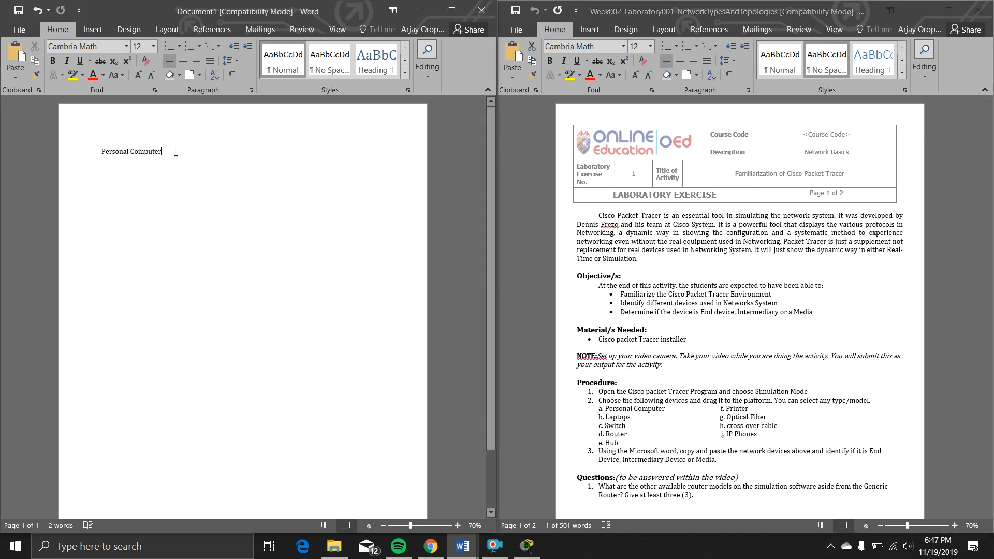
pyautogui.press('Return')
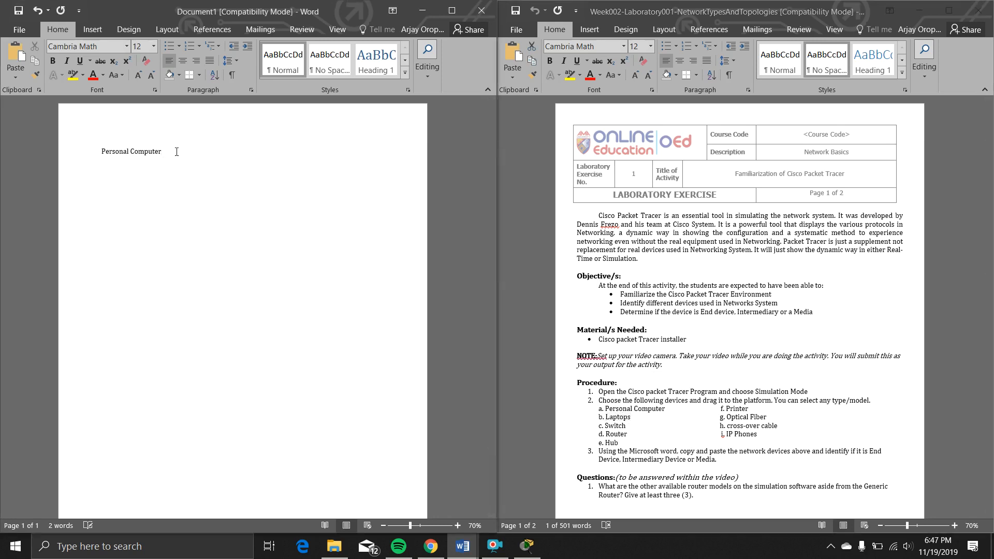
pyautogui.hotkey('ctrl', 'v')
pyautogui.press('Return')
# - Type Switch and Router on new lines, fixing a typo, and zoom the document to 90%
pyautogui.write('Switch')
pyautogui.press('capslock')
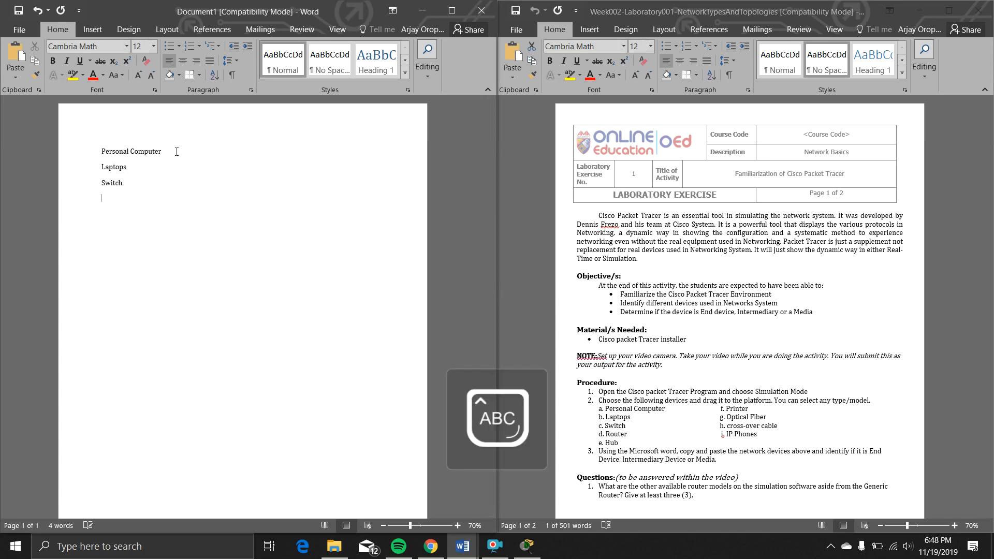
pyautogui.press('capslock')
pyautogui.write('Reoutter')
pyautogui.press('BackSpace')
pyautogui.press('BackSpace')
pyautogui.press('BackSpace')
pyautogui.press('BackSpace')
pyautogui.press('BackSpace')
pyautogui.press('BackSpace')
pyautogui.press('BackSpace')
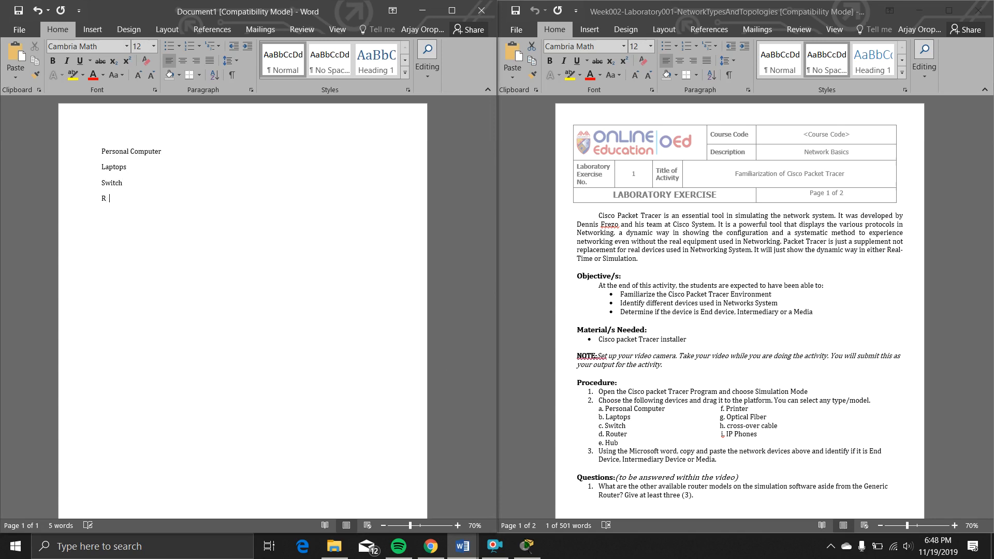
pyautogui.write('outer')
pyautogui.click(458, 525)
pyautogui.click(457, 525)
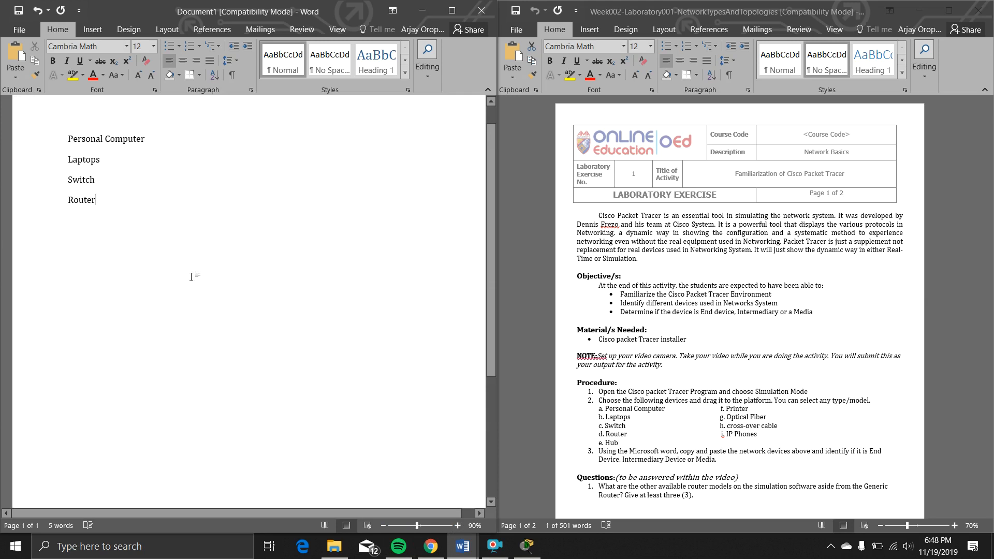
# - Add Hub, Printer, Optical Fiber, Cross Over and IP Phone lines, beginning an ' - en' label
pyautogui.press('Return')
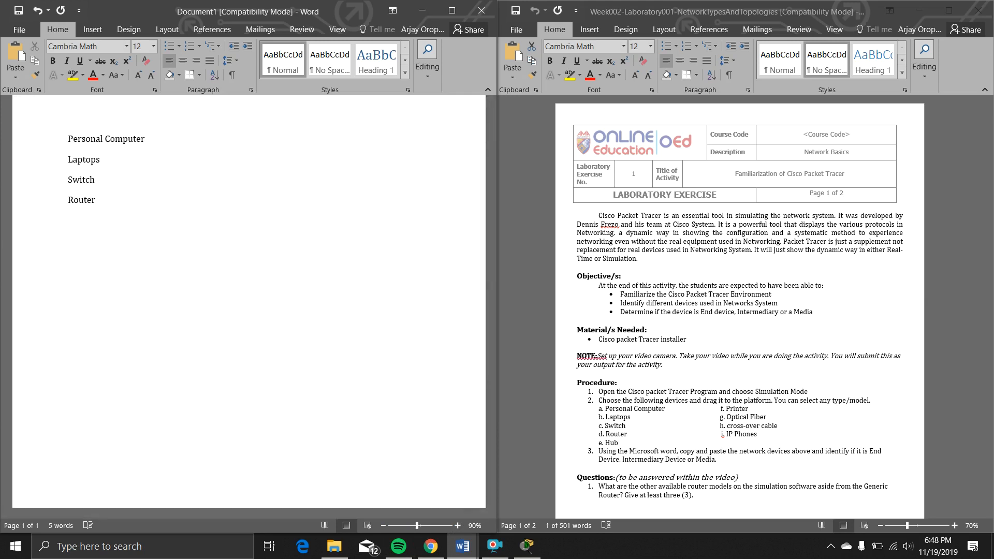
pyautogui.write('Hub')
pyautogui.press('Return')
pyautogui.write('Printer')
pyautogui.press('Return')
pyautogui.write('Optical FiberCro')
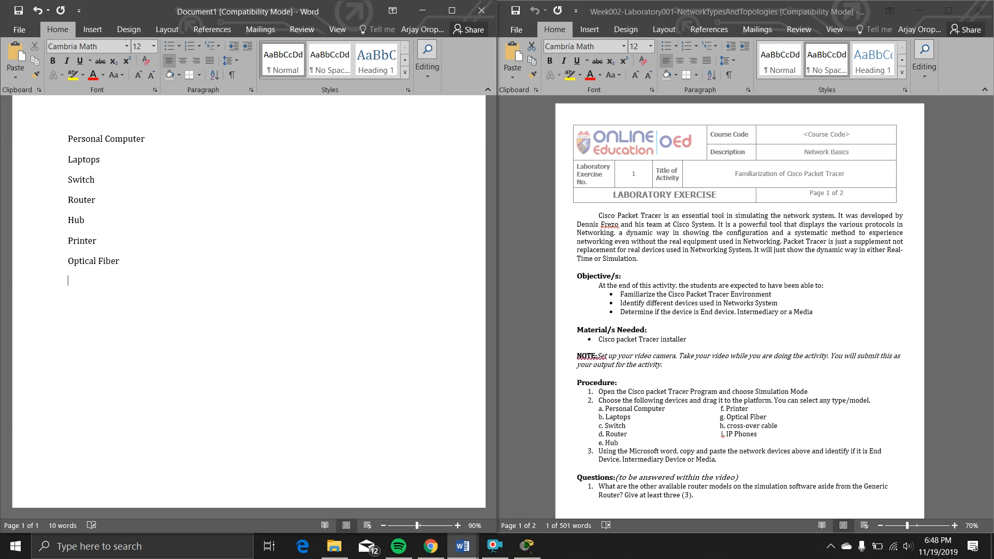
pyautogui.write('ss O')
pyautogui.write('ver')
pyautogui.write('IP')
pyautogui.write(' Phon')
pyautogui.write('e')
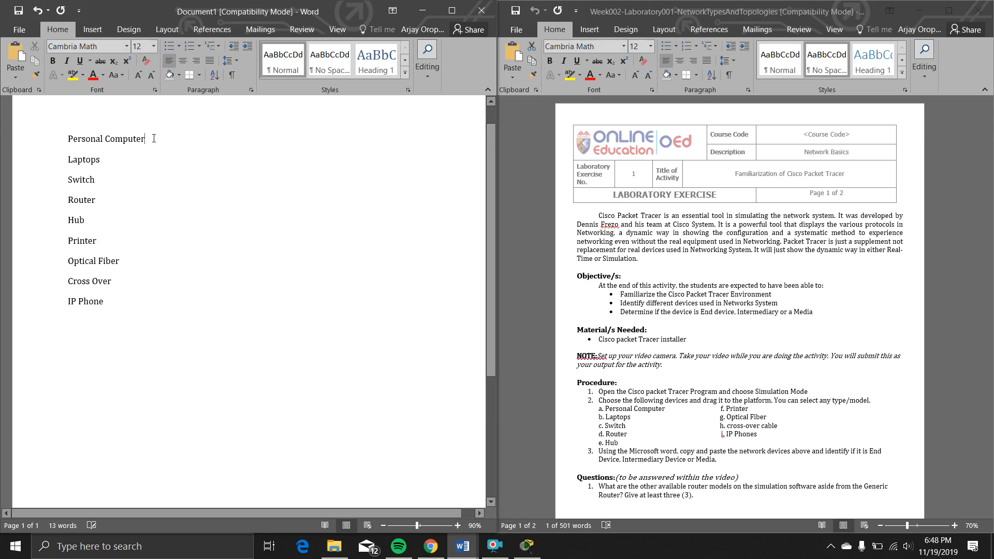
pyautogui.write(' - e')
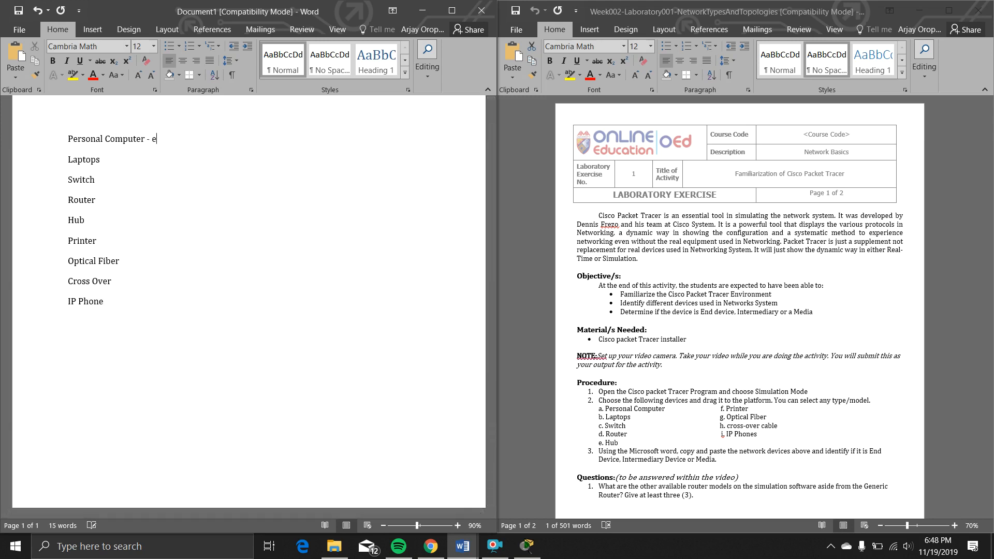
pyautogui.write('n')
# - Type the label END DEVICES in capitals, then cut it for reuse
pyautogui.press('BackSpace')
pyautogui.press('capslock')
pyautogui.press('BackSpace')
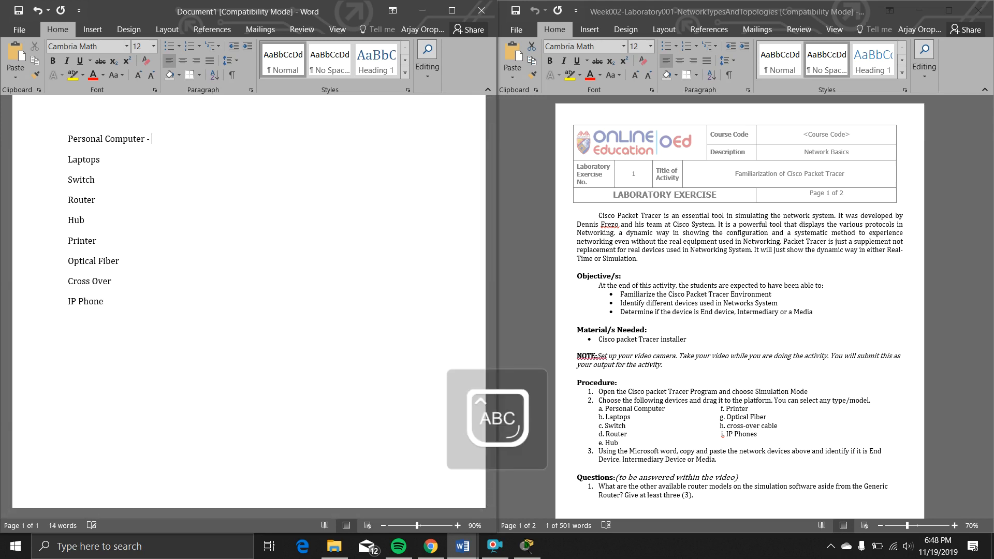
pyautogui.write('END D')
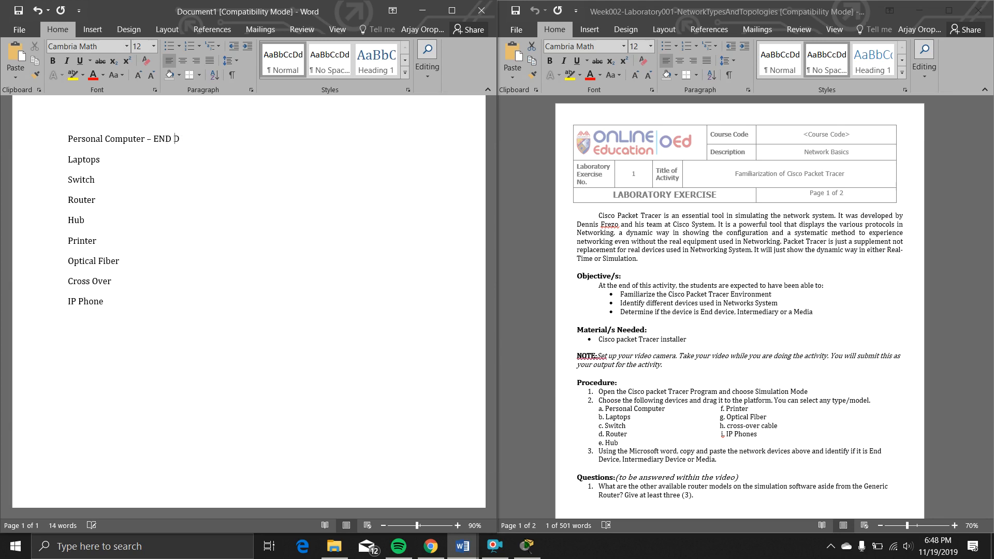
pyautogui.write('EVICES')
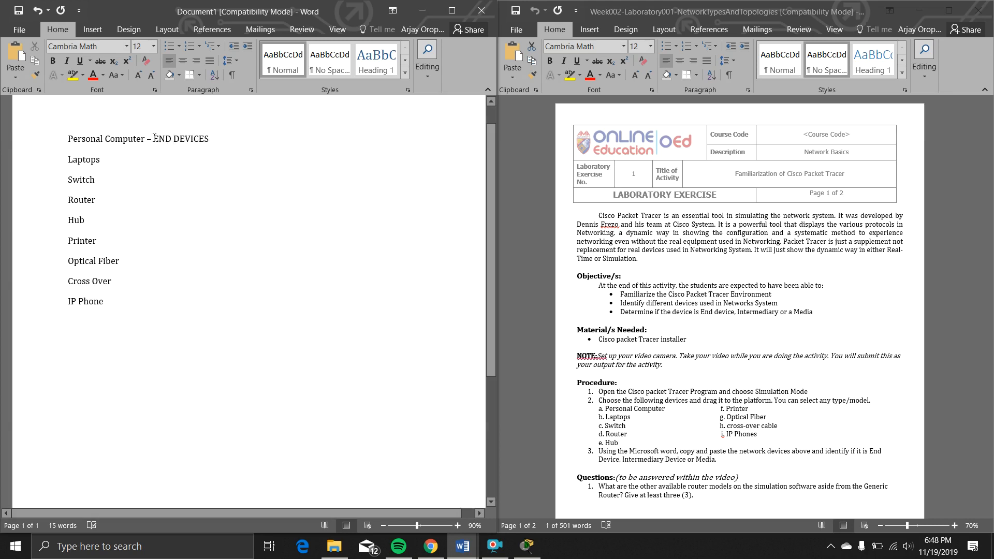
pyautogui.moveTo(153, 139); pyautogui.dragTo(209, 140)
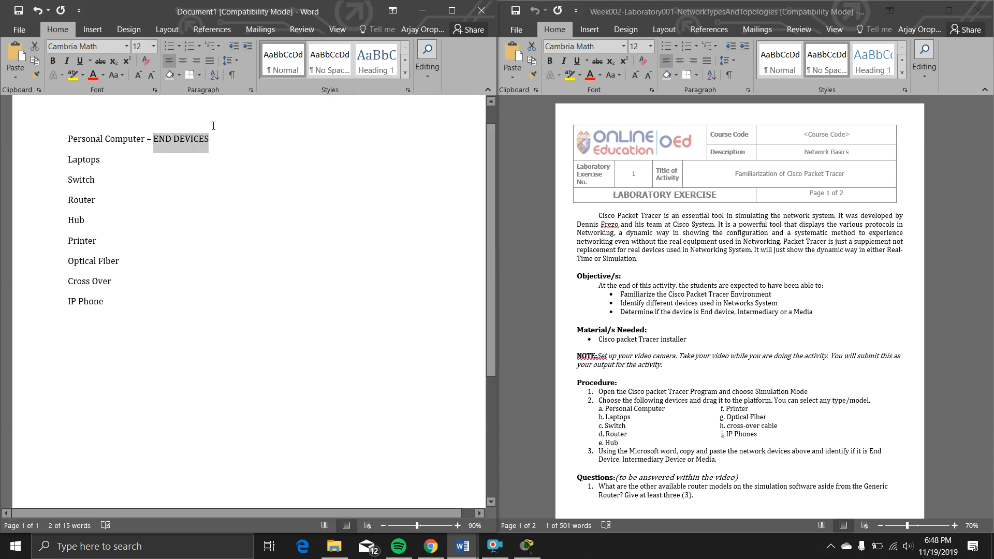
pyautogui.hotkey('ctrl', 'x')
# - Append '- END DEVICES' to Laptops, IP Phone, Printer and Personal Computer
pyautogui.click(101, 160)
pyautogui.write('-')
pyautogui.hotkey('ctrl', 'v')
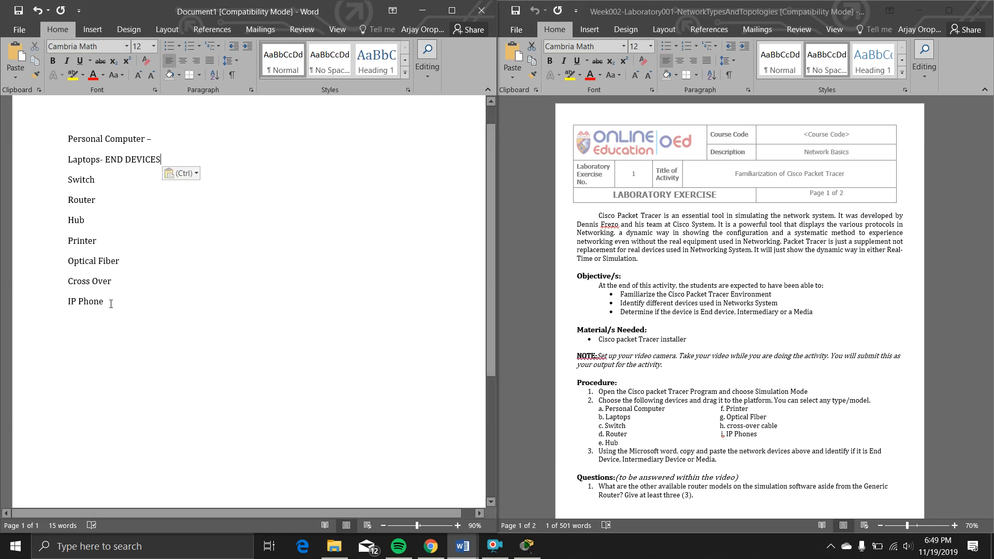
pyautogui.write('-')
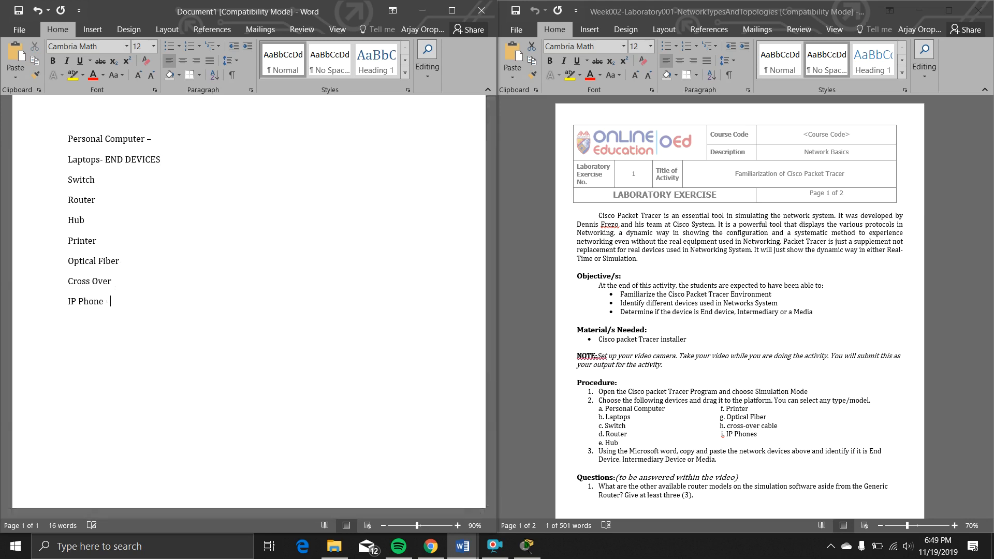
pyautogui.hotkey('ctrl', 'v')
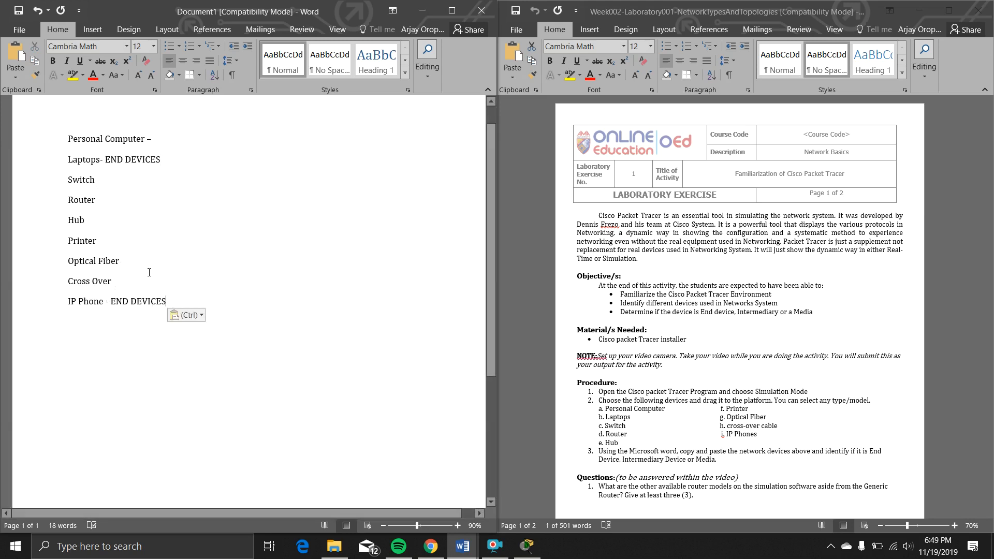
pyautogui.click(115, 241)
pyautogui.write('-')
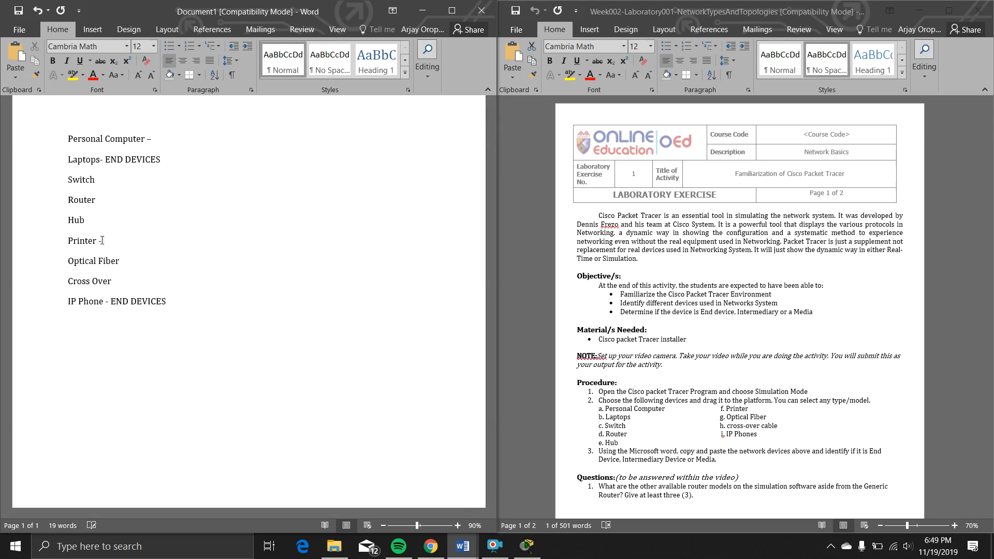
pyautogui.hotkey('ctrl', 'v')
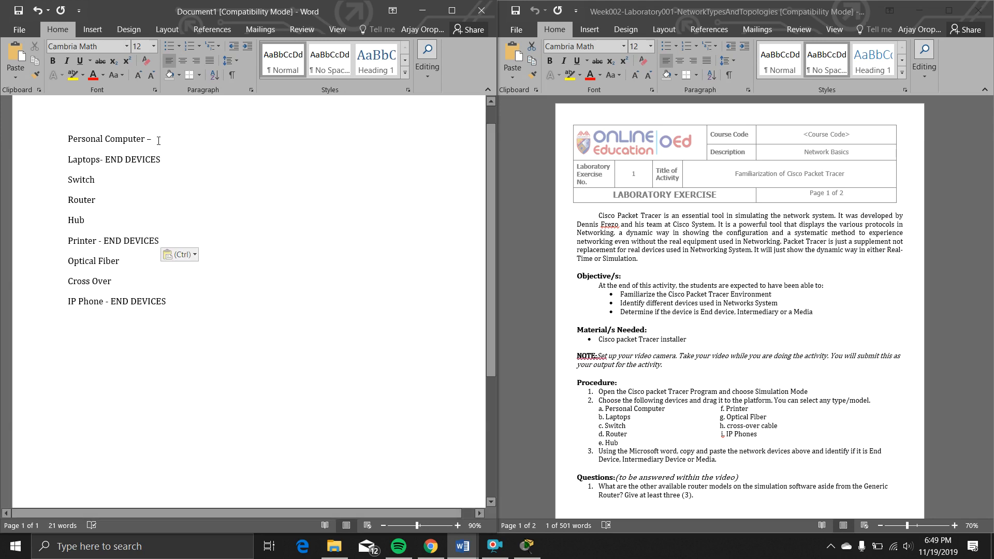
pyautogui.hotkey('ctrl', 'v')
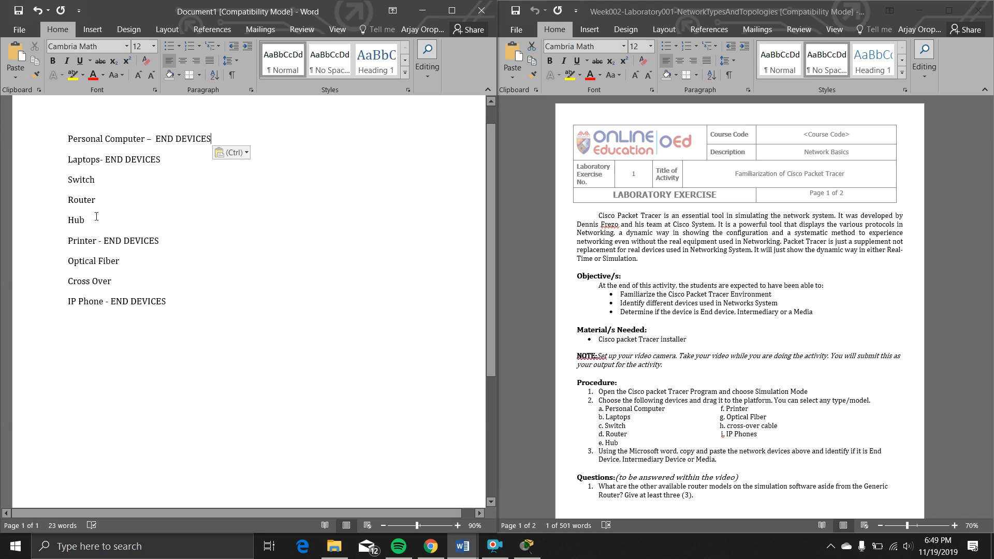
# - Label Switch, Router and Hub as '- INTERMEDIARY DEVICES'
pyautogui.click(101, 175)
pyautogui.write('- ')
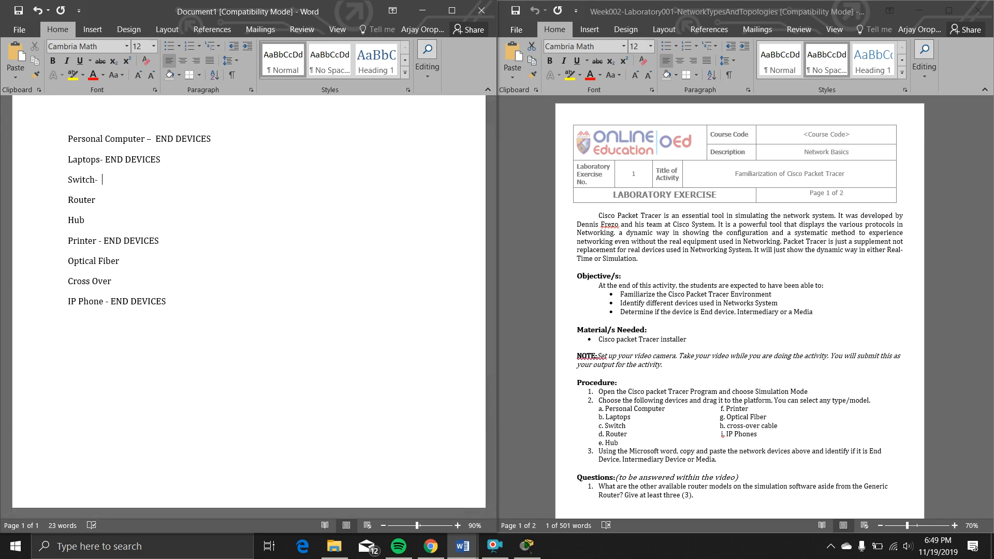
pyautogui.write(' INTERMEDIARY DEVICES')
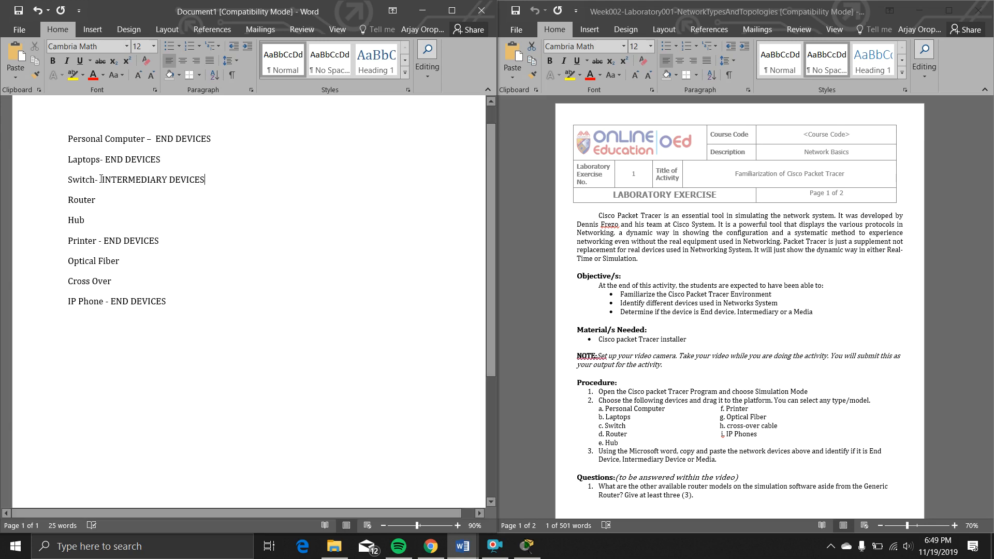
pyautogui.moveTo(96, 181); pyautogui.dragTo(253, 188)
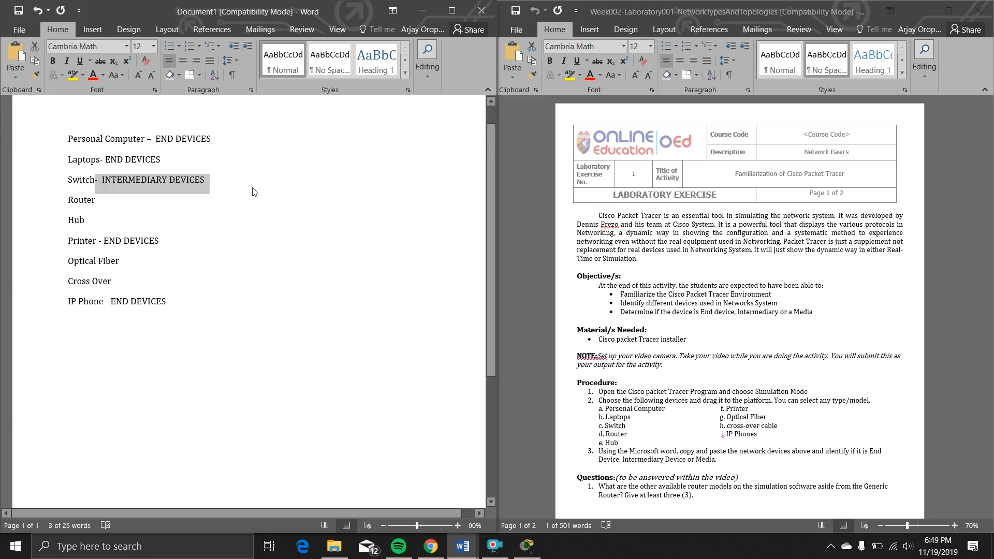
pyautogui.click(102, 204)
pyautogui.write('-  INTERMEDIARY DEVICES')
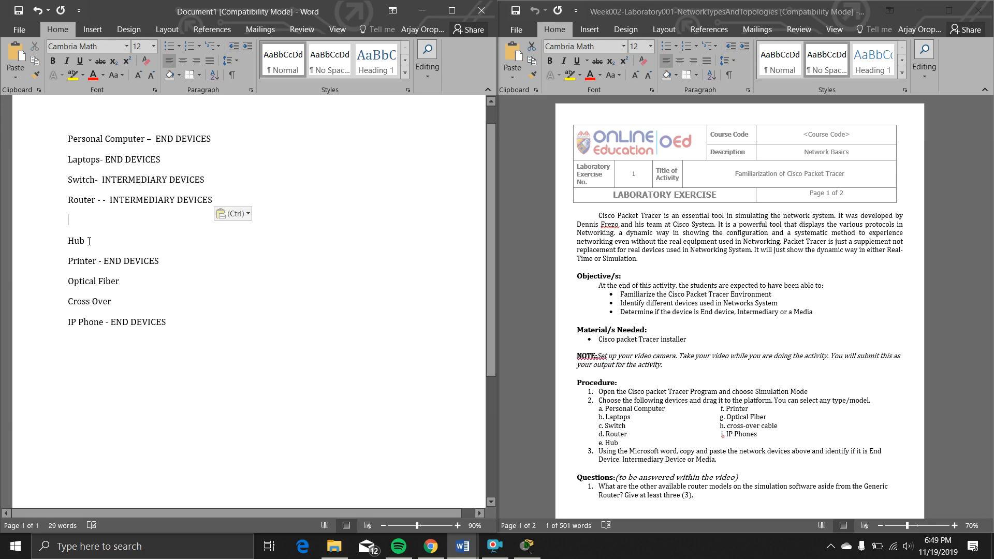
pyautogui.click(89, 241)
pyautogui.write('-')
pyautogui.write('-  INTERMEDIARY DEVICES')
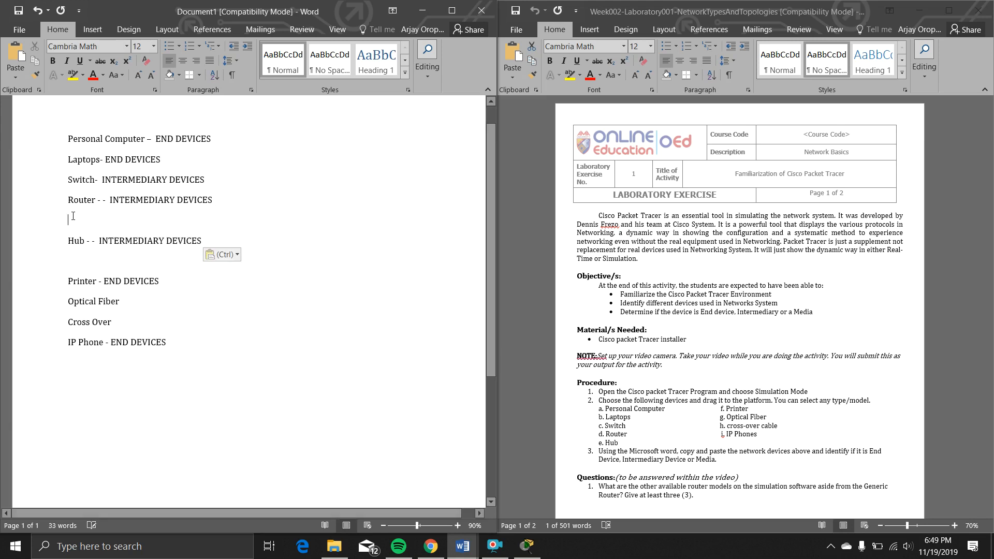
# - Remove blank lines around Hub, mark the two cable lines '- MEDIA', and minimize Word
pyautogui.press('BackSpace')
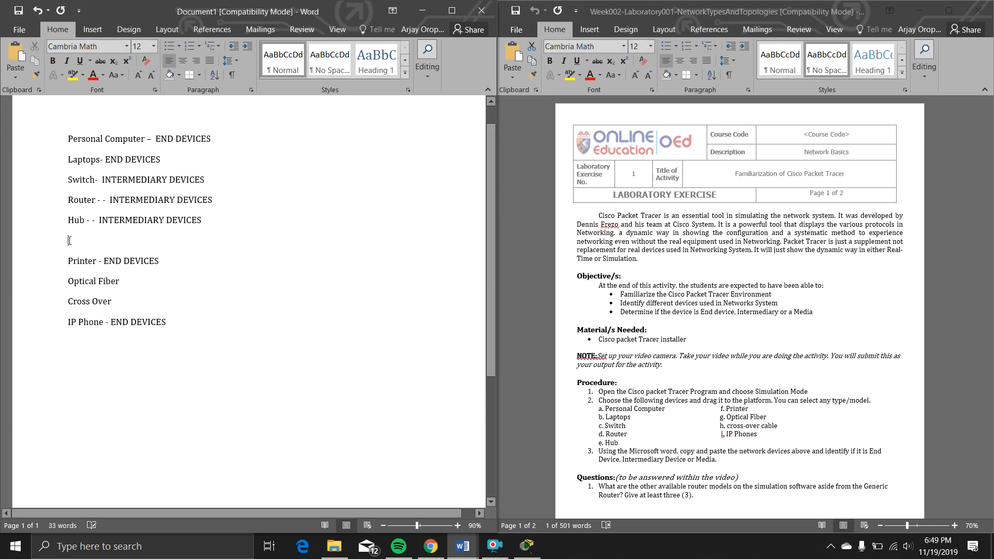
pyautogui.press('Delete')
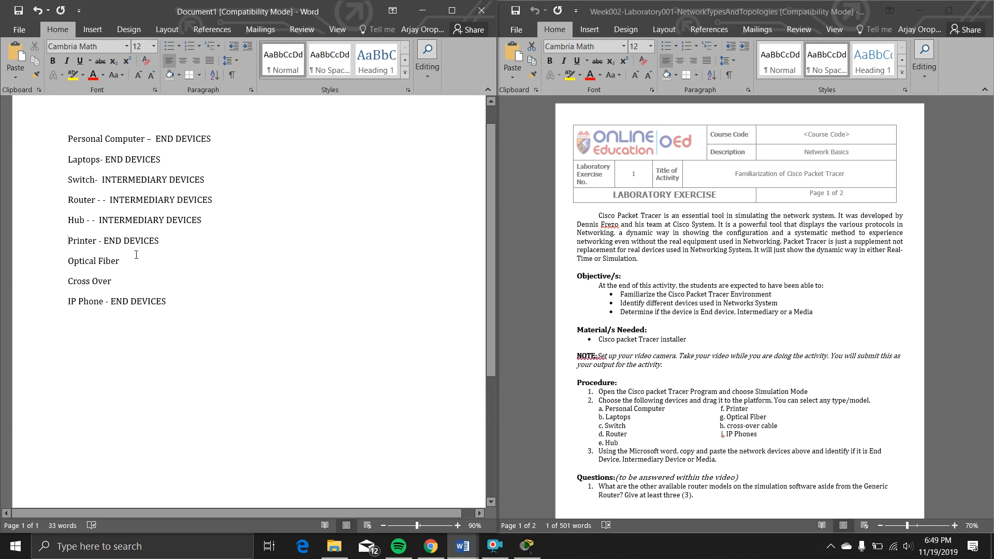
pyautogui.write('-')
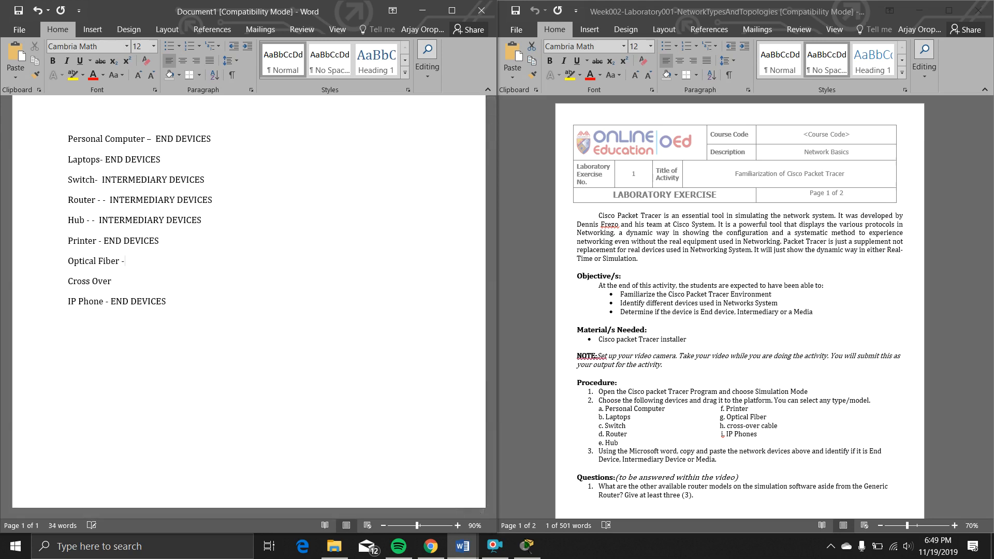
pyautogui.write(' MEDIA - MEDIA')
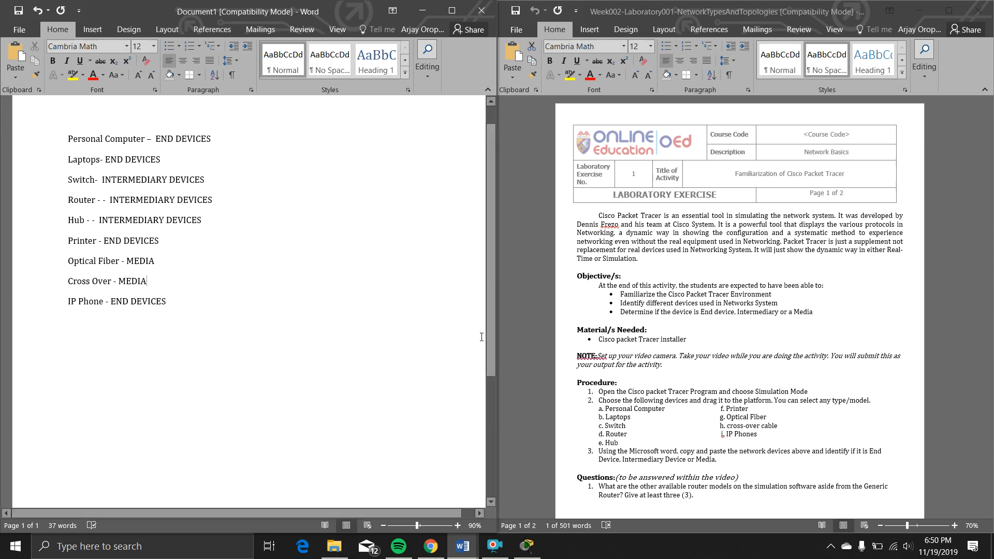
pyautogui.click(418, 17)
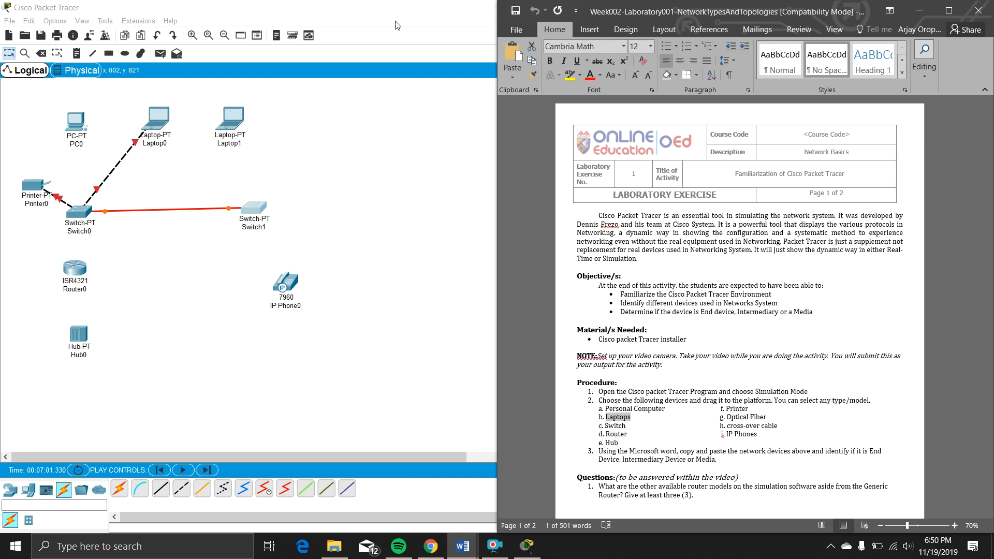
# - Scroll through the lab handout's questions on page 2, then maximize Packet Tracer
pyautogui.scroll(-3, 830, 394)
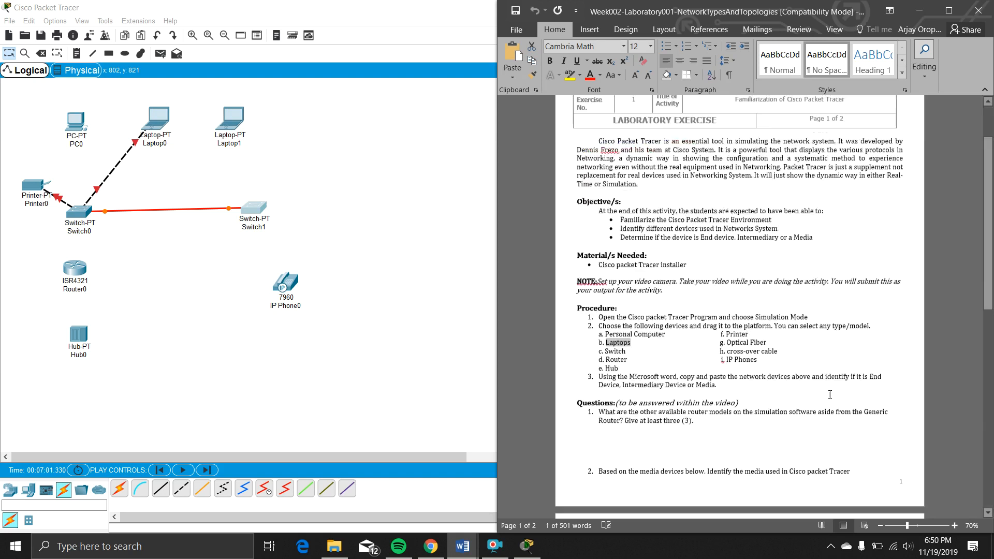
pyautogui.scroll(-5, 830, 394)
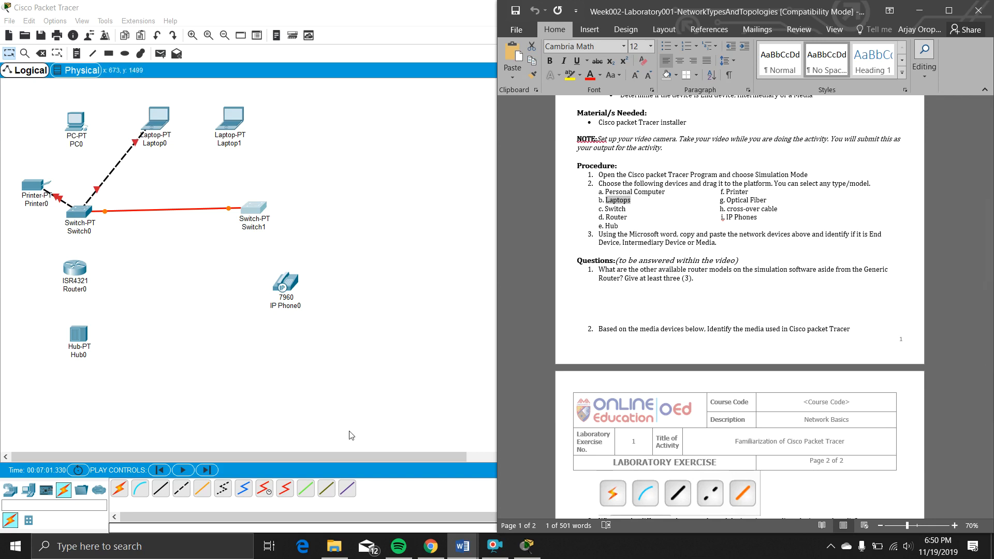
pyautogui.press('super+Up')
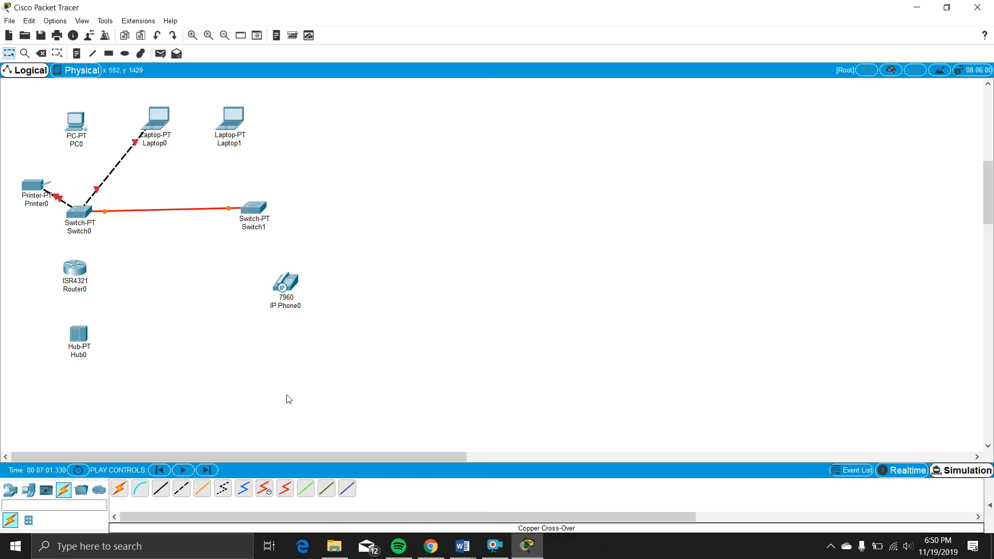
# - Place an 819HGW, a Router-PT and a 2620XM router in a row below the IP phone
pyautogui.click(10, 491)
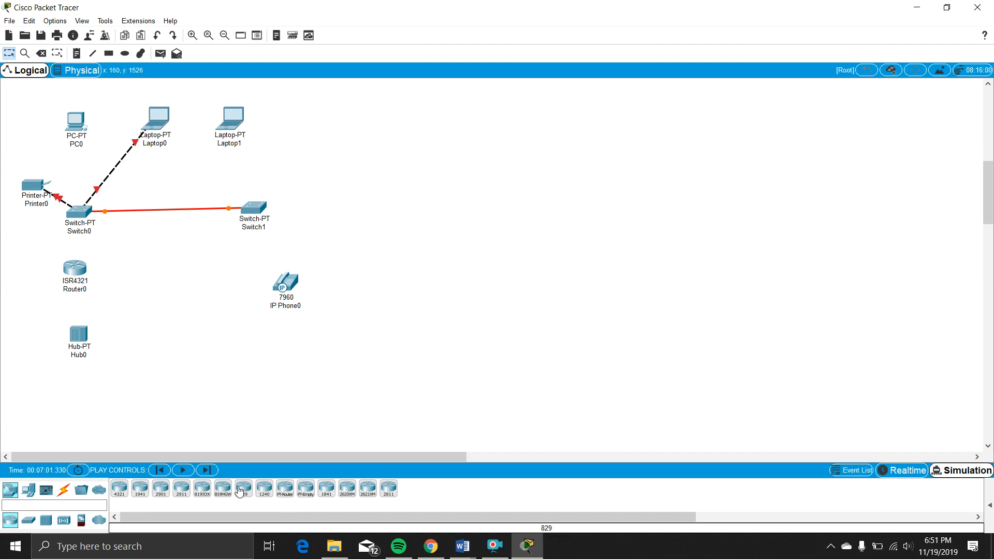
pyautogui.click(240, 492)
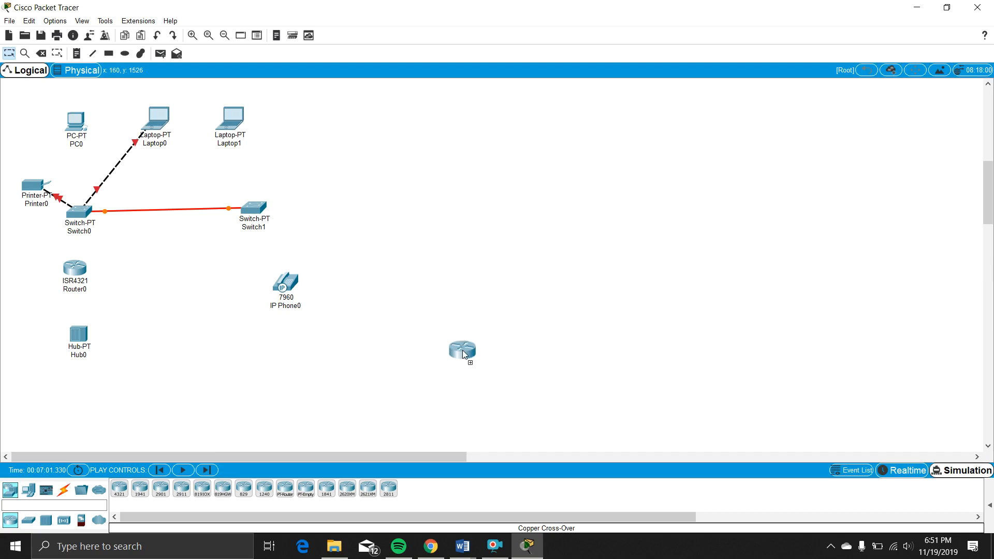
pyautogui.click(435, 350)
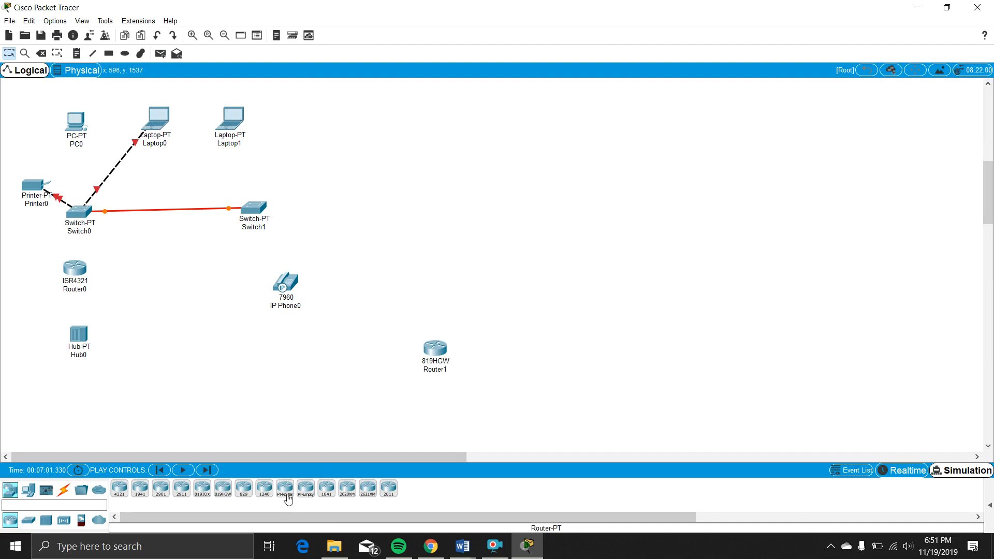
pyautogui.moveTo(285, 489); pyautogui.dragTo(510, 361)
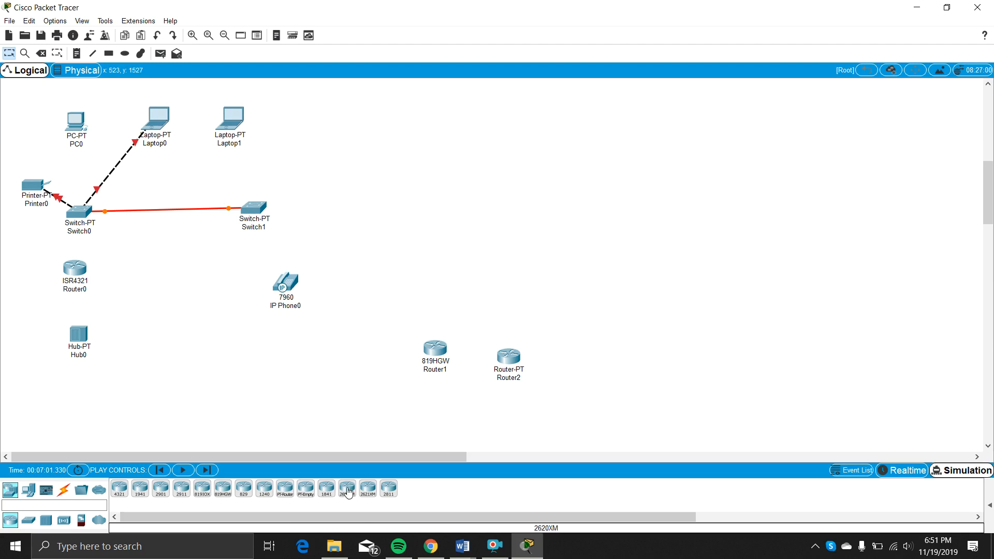
pyautogui.moveTo(347, 492); pyautogui.dragTo(580, 358)
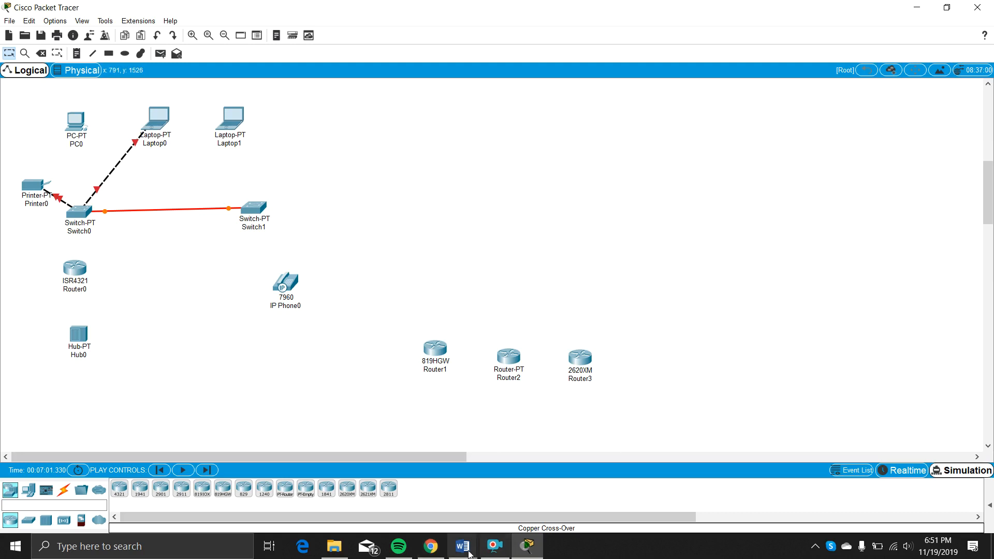
pyautogui.moveTo(460, 554)
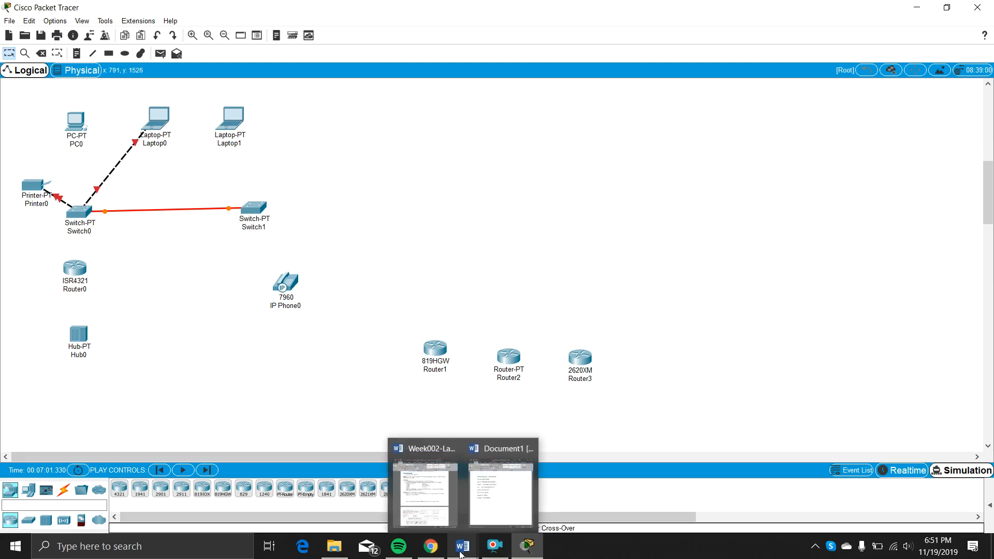
pyautogui.click(409, 505)
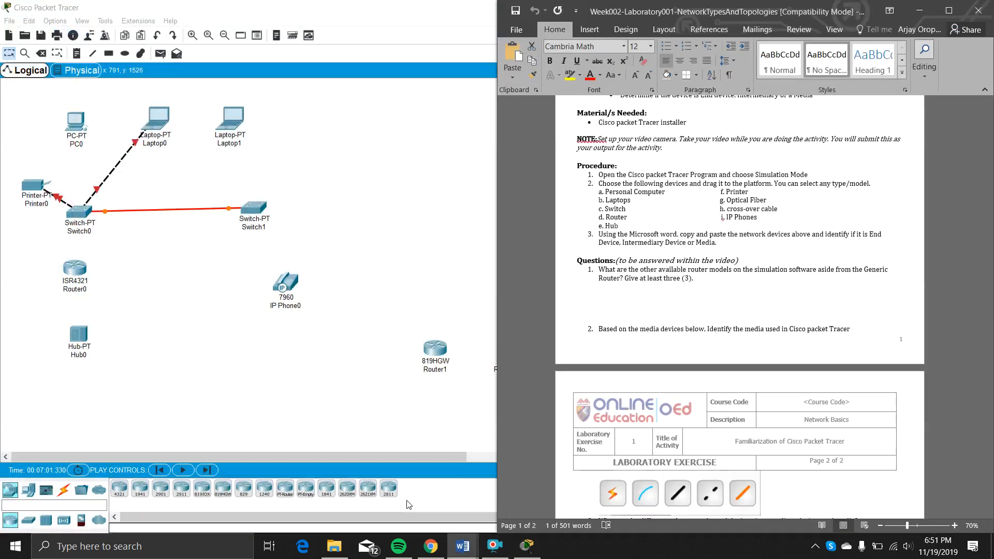
pyautogui.scroll(-5, 589, 496)
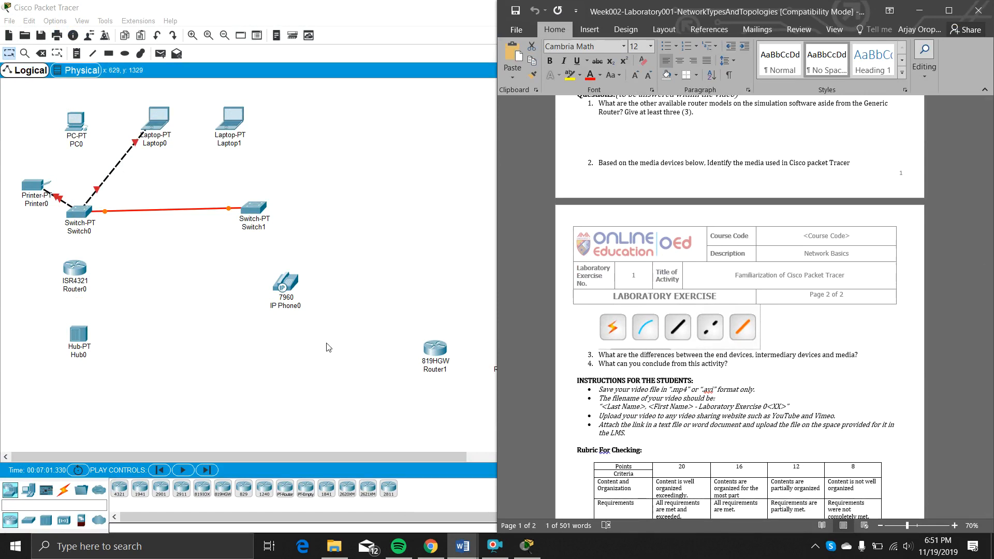
pyautogui.press('super+Up')
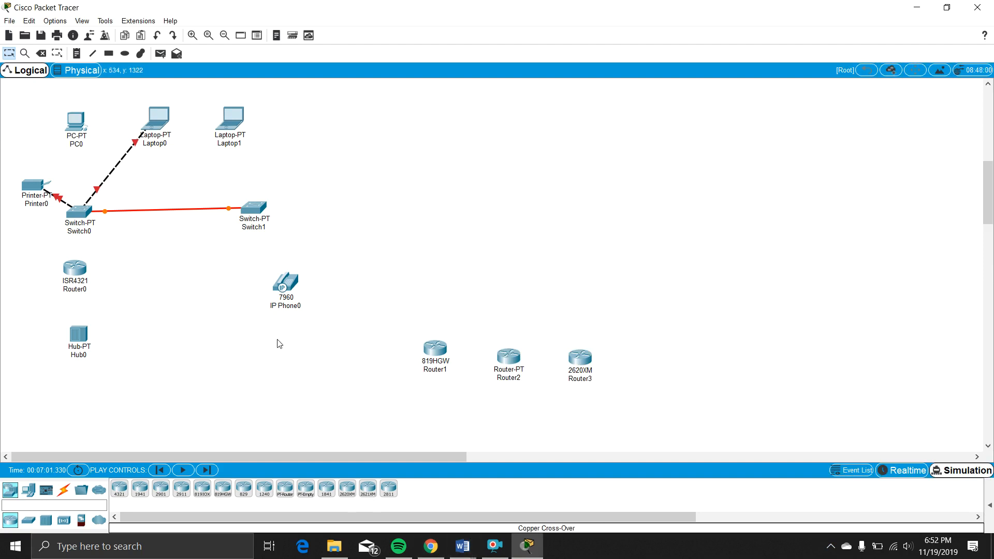
# - Move PC0 slightly up and to the left on the workspace
pyautogui.scroll(-5, 278, 341)
pyautogui.scroll(8, 278, 340)
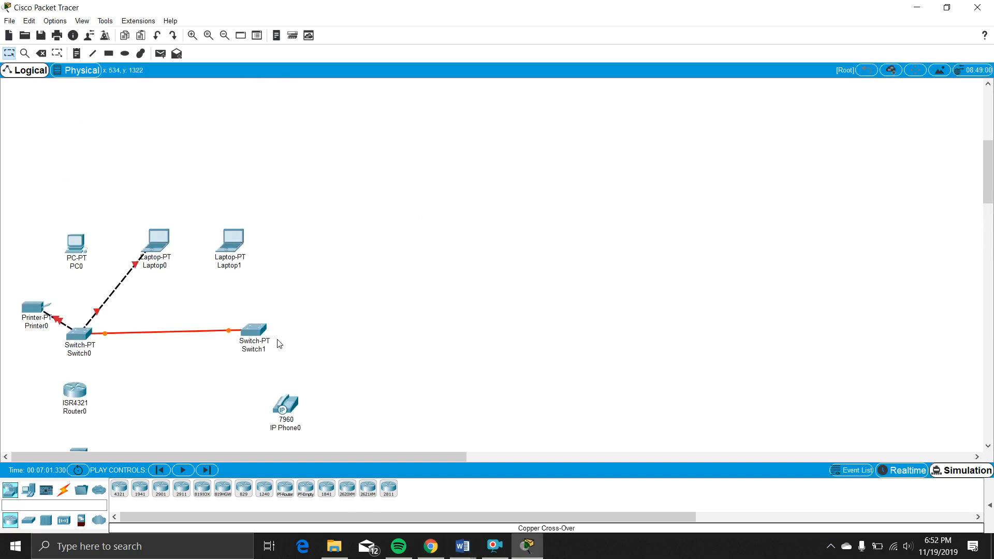
pyautogui.scroll(-3, 278, 342)
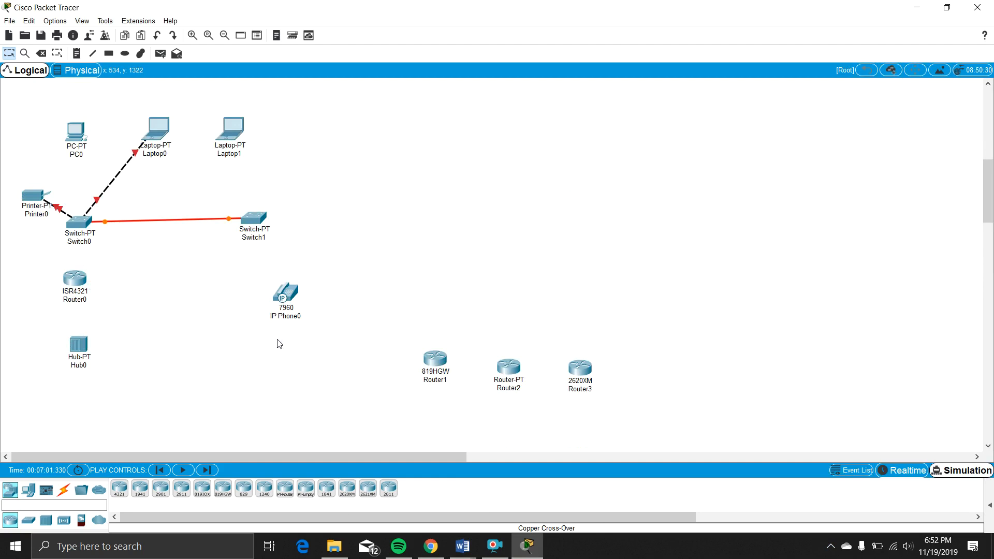
pyautogui.click(63, 489)
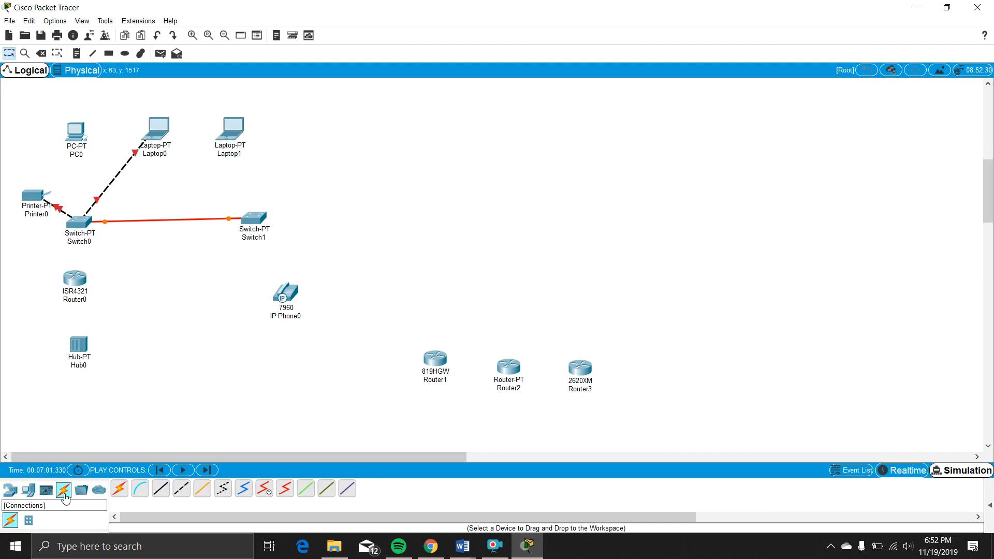
pyautogui.click(121, 490)
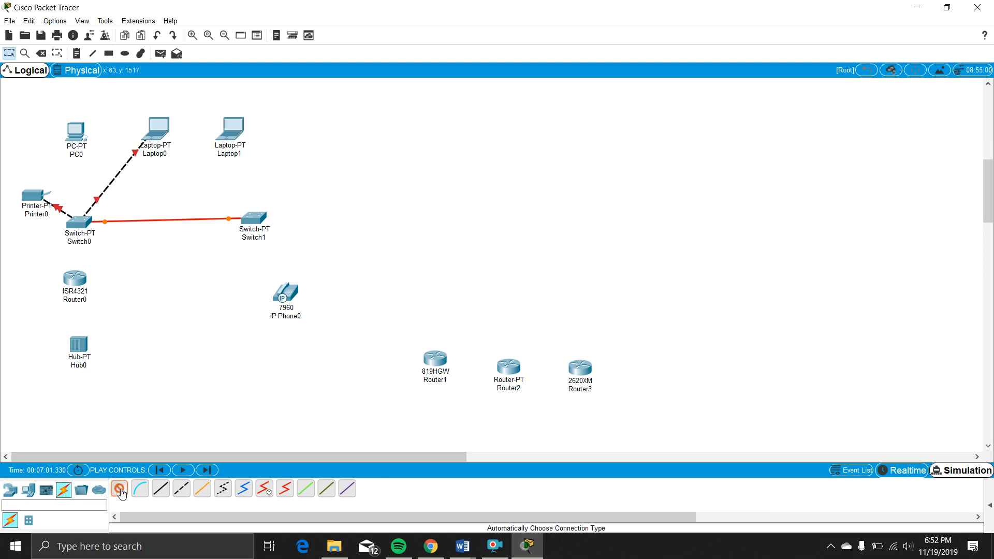
pyautogui.click(121, 491)
pyautogui.moveTo(81, 137); pyautogui.dragTo(67, 121)
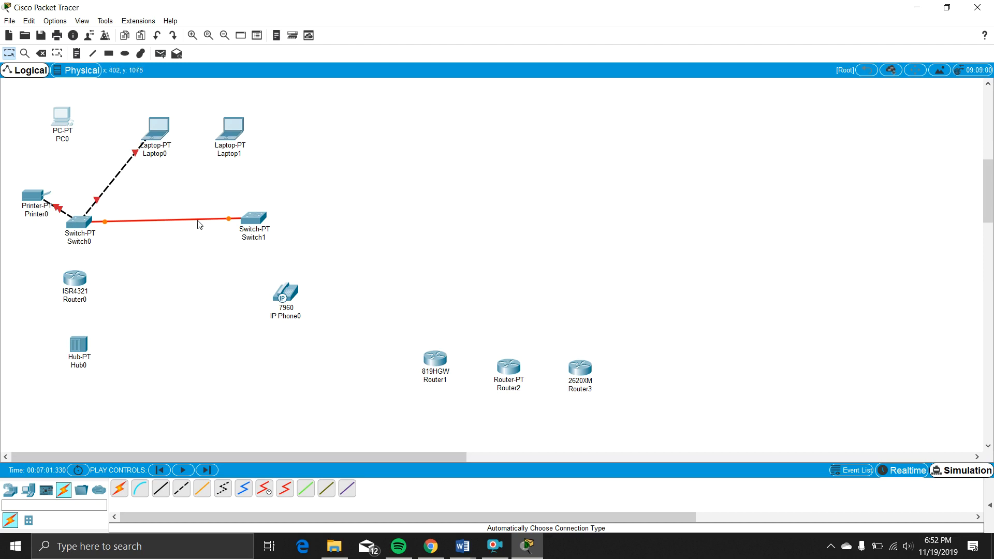
# - Cable Laptop1 Fa0 to Switch1 Fa0/1 with an automatically chosen copper straight-through link
pyautogui.moveTo(249, 225)
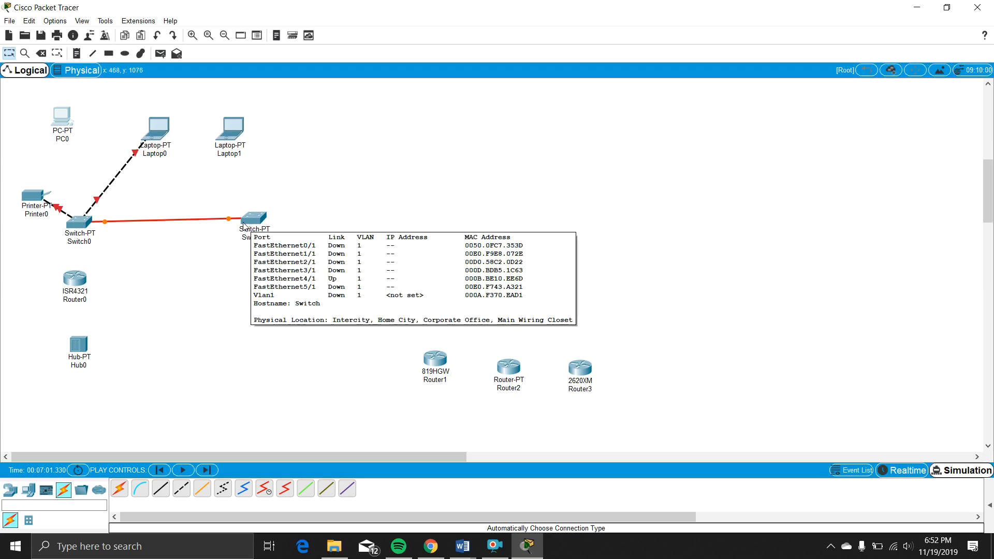
pyautogui.click(119, 493)
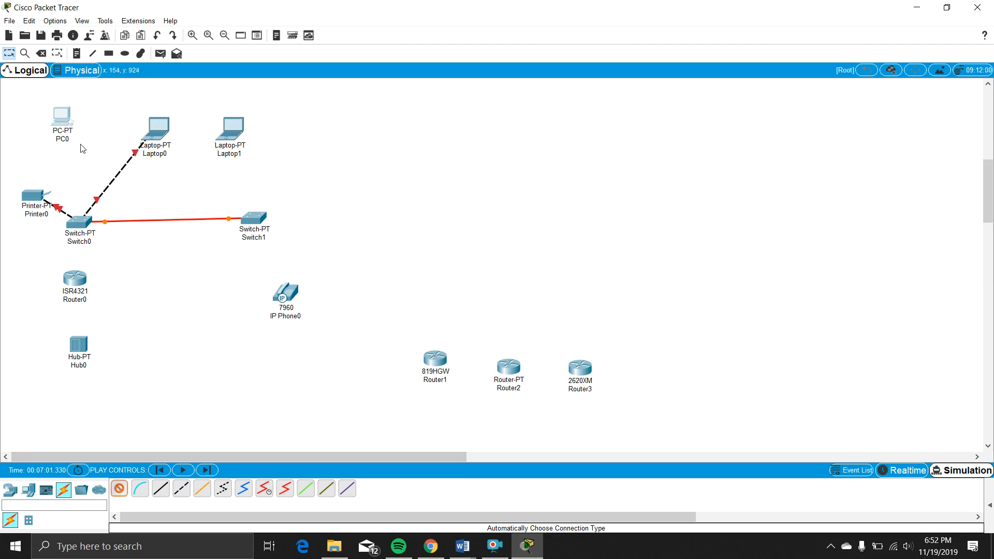
pyautogui.click(232, 137)
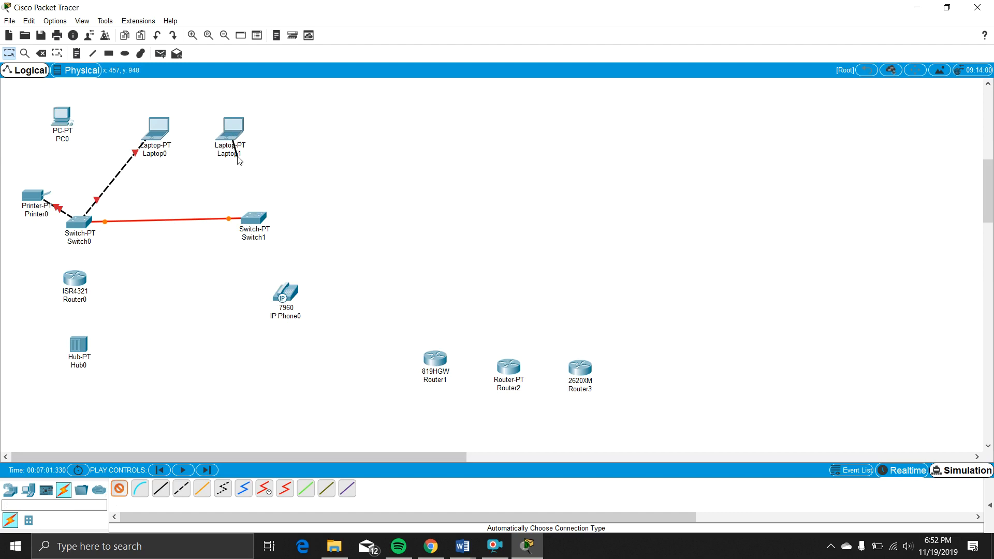
pyautogui.click(251, 223)
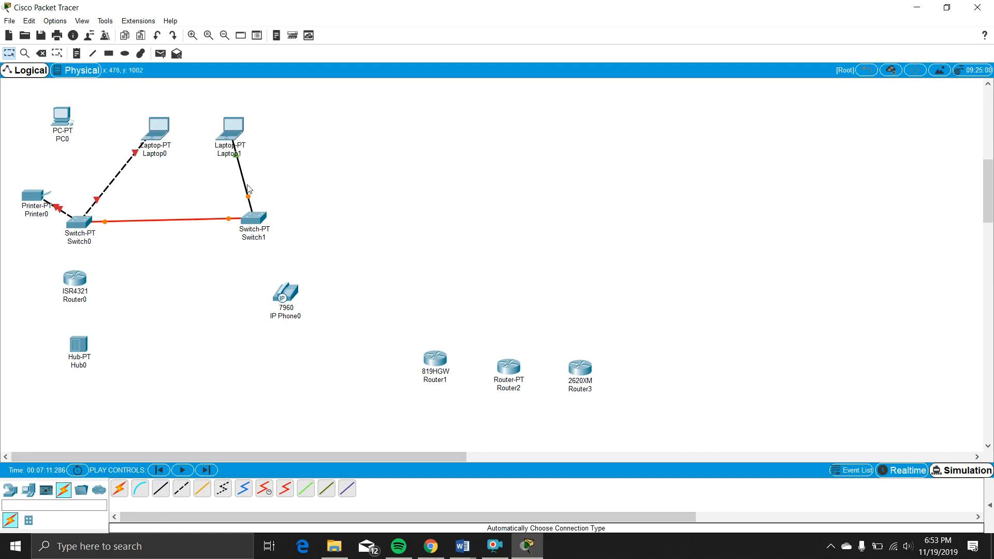
pyautogui.moveTo(246, 191)
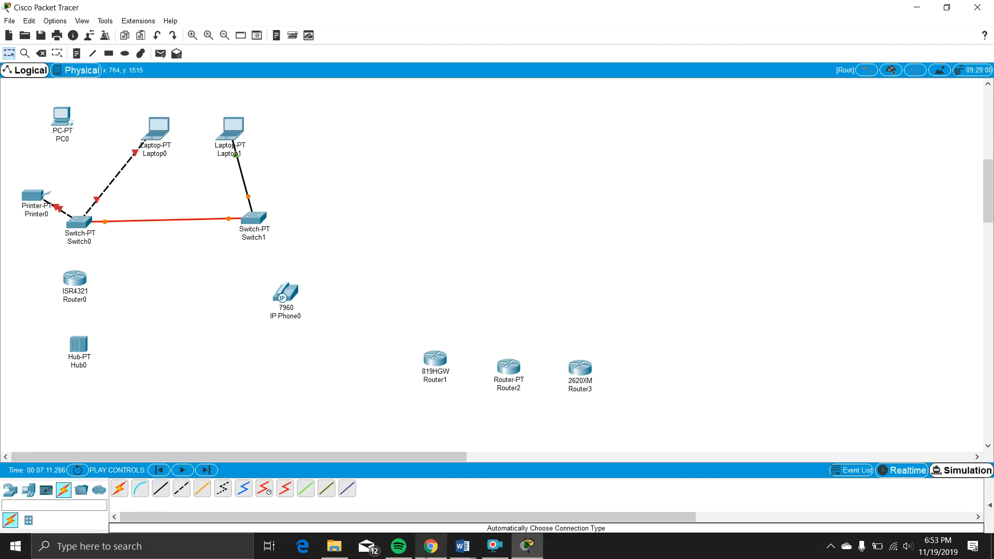
# - Check the lab instructions in the Word document, then return to Packet Tracer
pyautogui.click(469, 557)
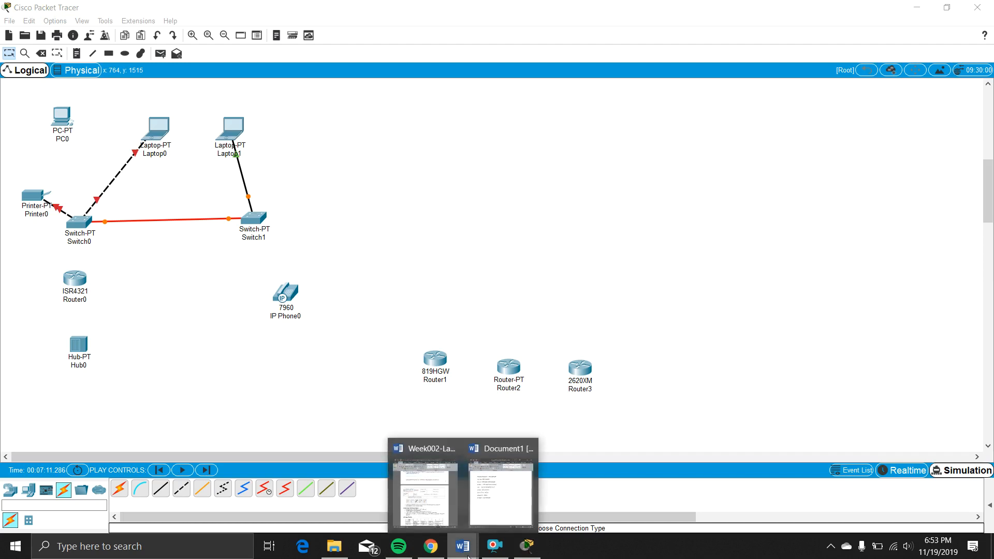
pyautogui.click(468, 556)
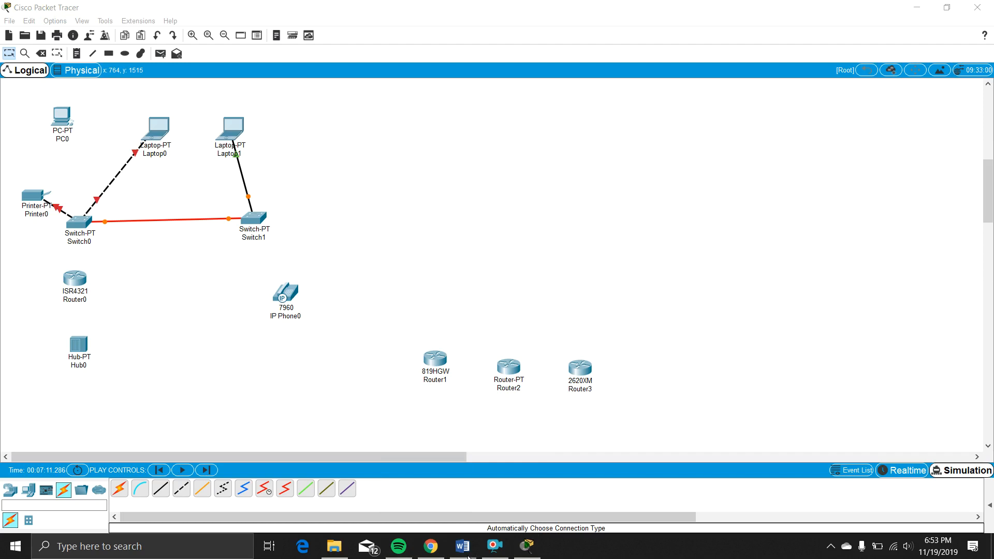
pyautogui.moveTo(466, 553)
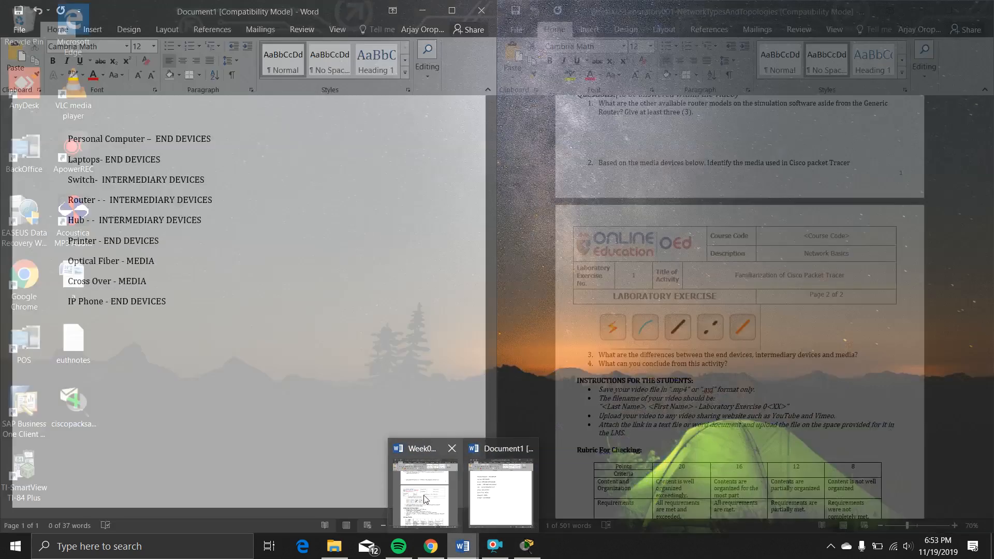
pyautogui.click(420, 496)
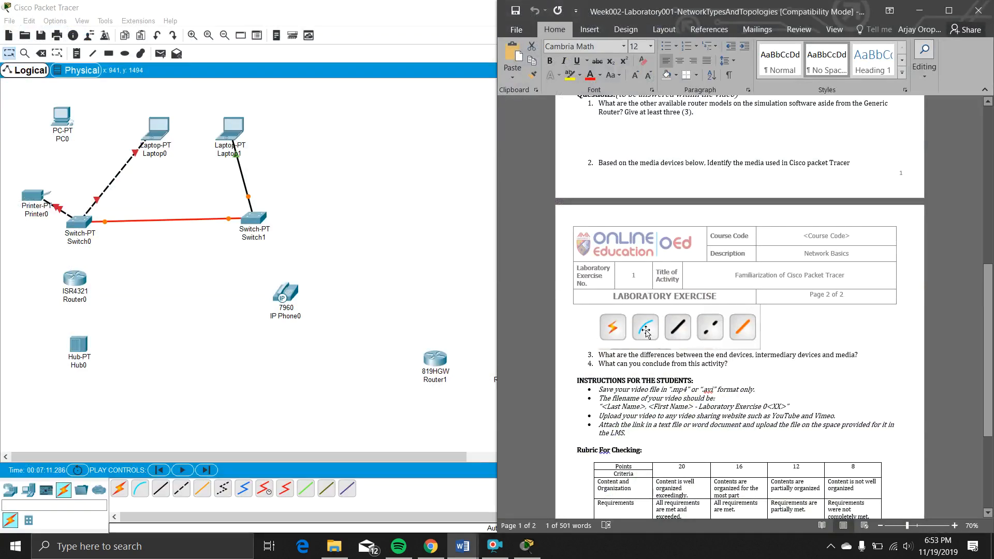
pyautogui.click(140, 494)
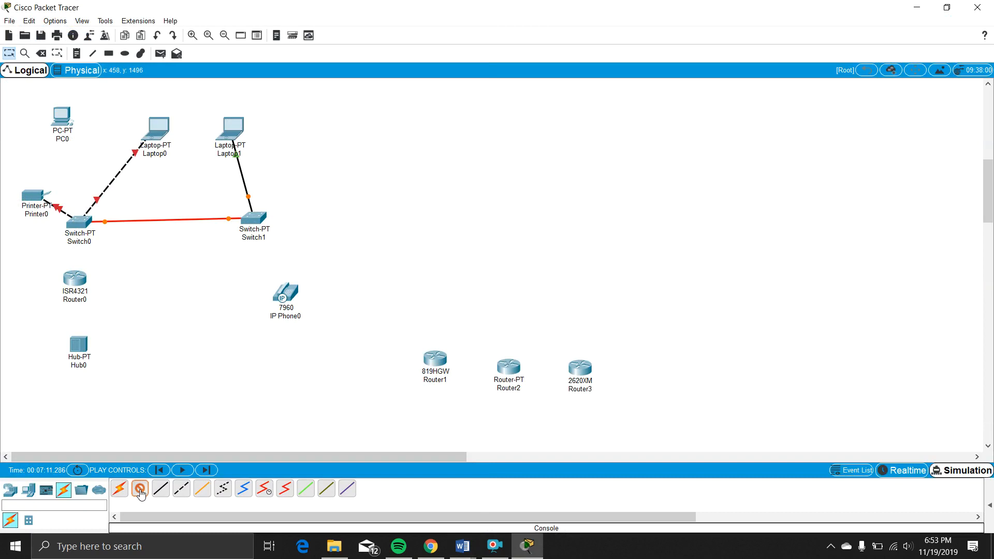
# - Inspect PC0's device window and try a cable from PC0, then cancel it
pyautogui.click(140, 494)
pyautogui.click(139, 492)
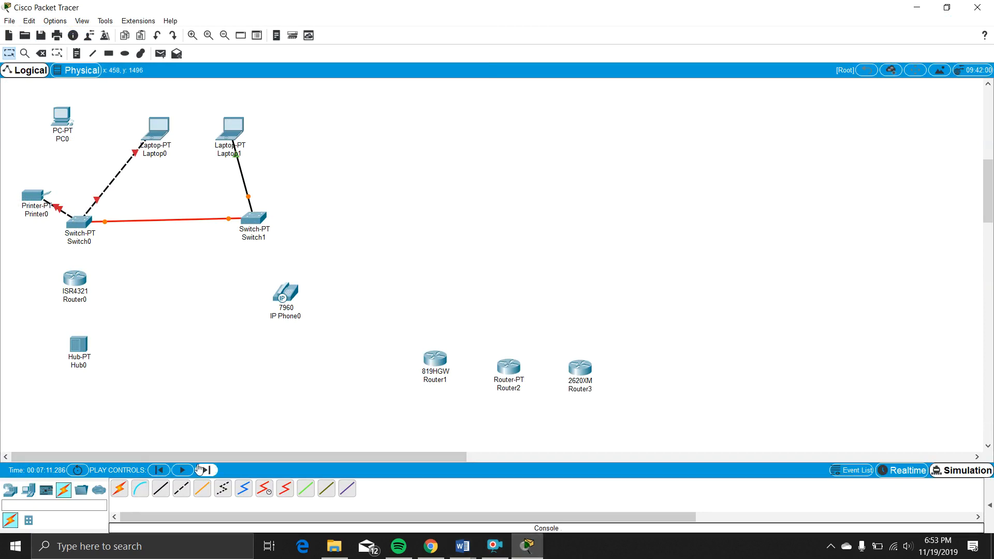
pyautogui.click(133, 492)
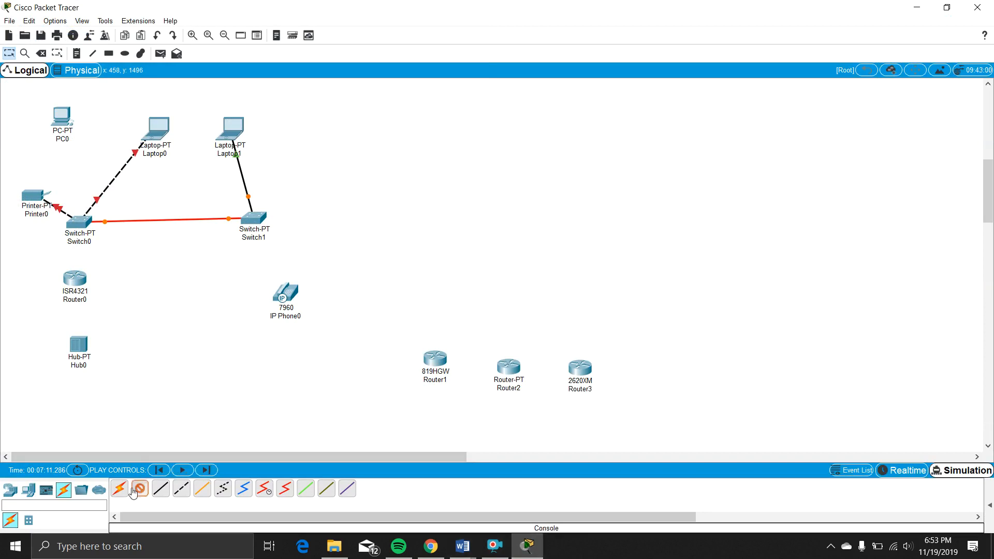
pyautogui.click(134, 492)
pyautogui.click(62, 125)
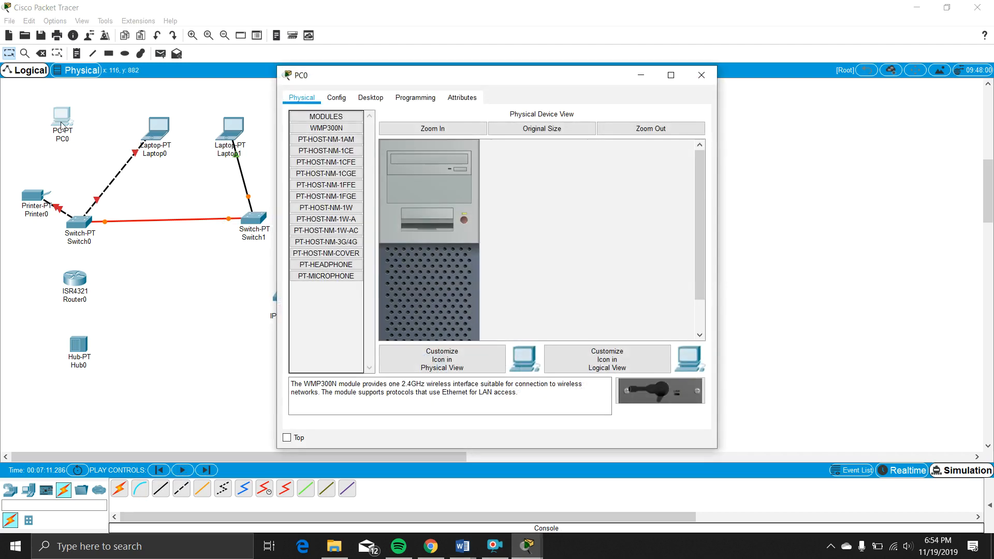
pyautogui.click(707, 77)
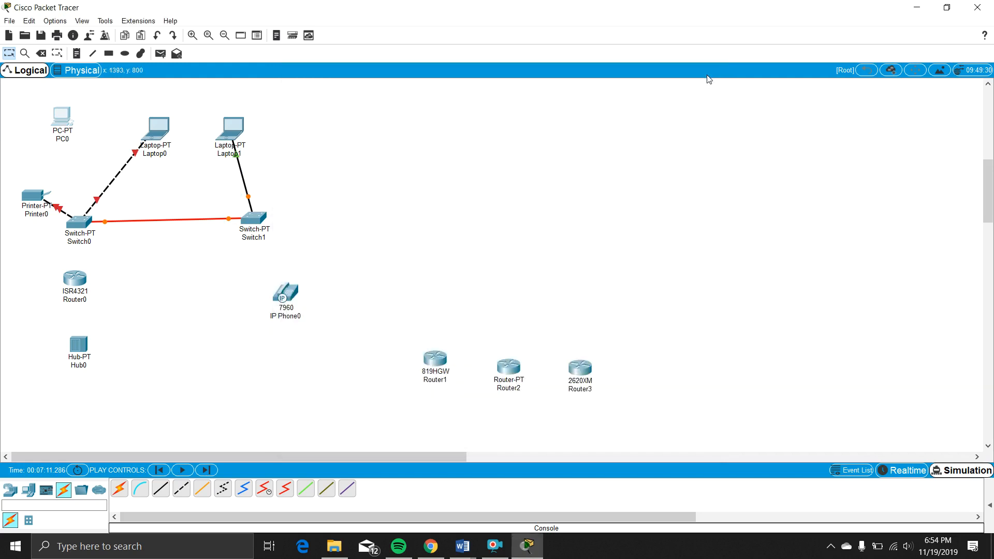
pyautogui.click(64, 124)
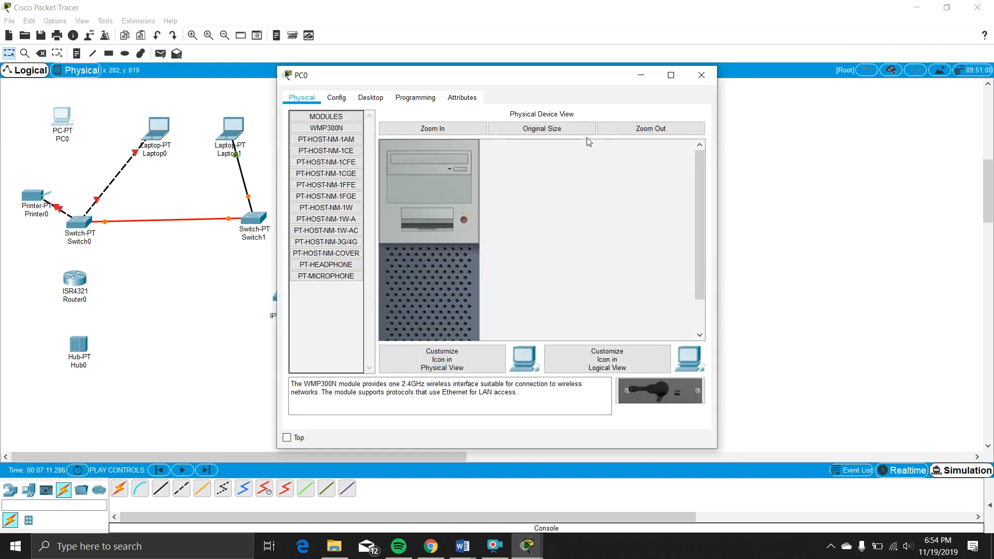
pyautogui.click(708, 78)
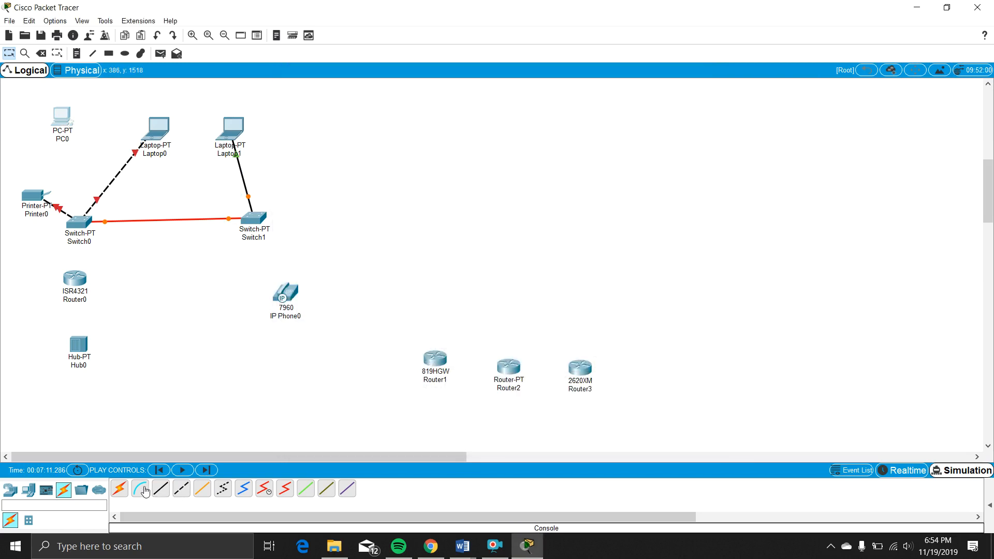
pyautogui.click(144, 491)
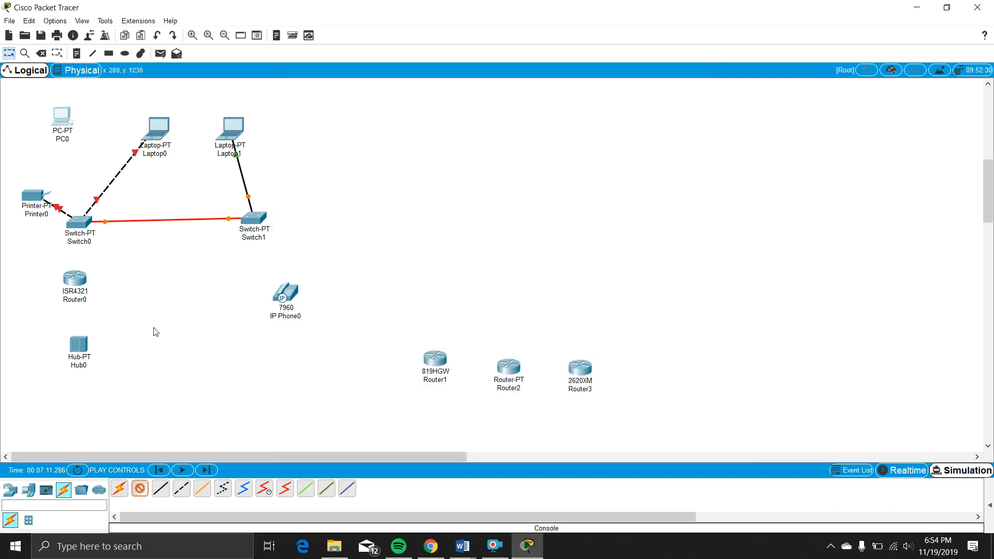
pyautogui.click(61, 122)
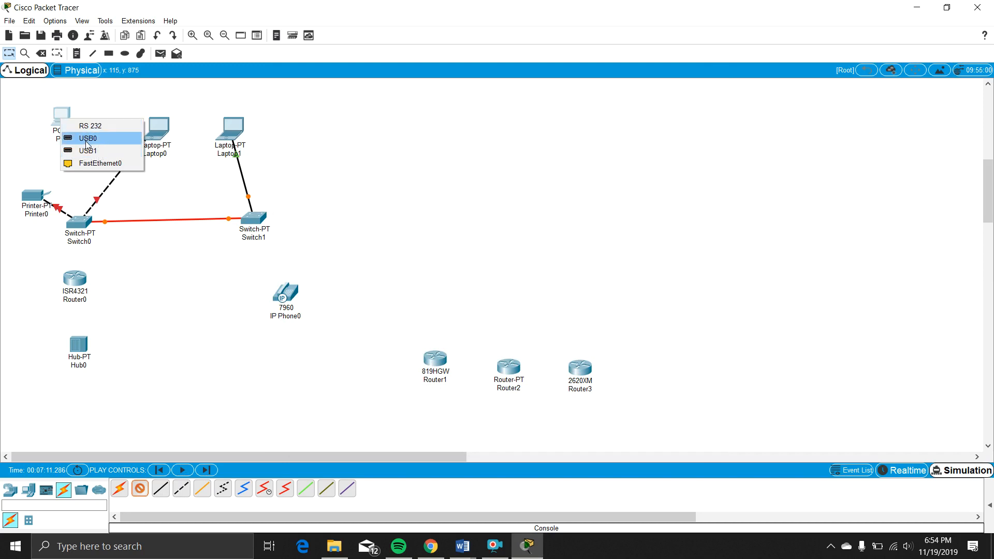
pyautogui.click(114, 112)
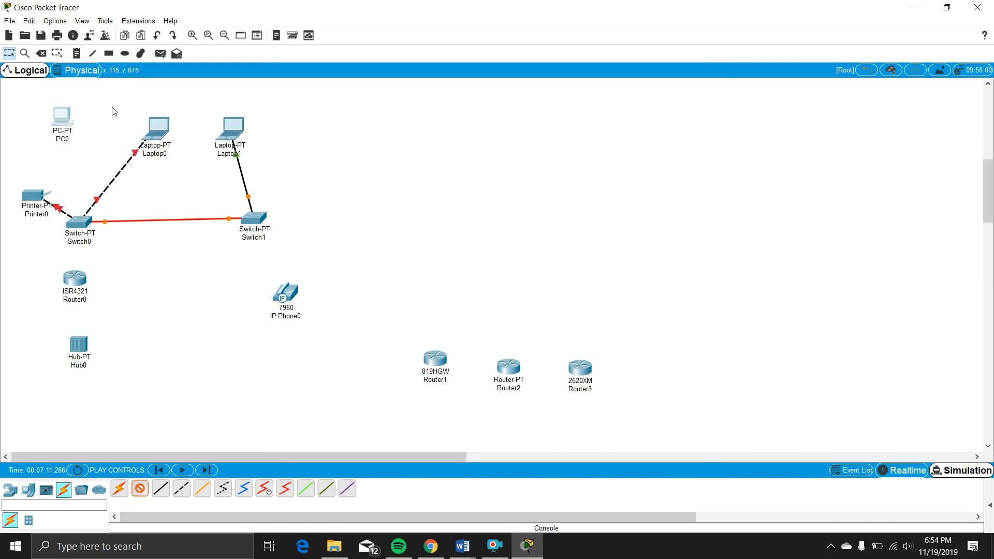
# - Link Switch0 to Router0's Console port with a console cable and nudge Router0 left
pyautogui.click(83, 226)
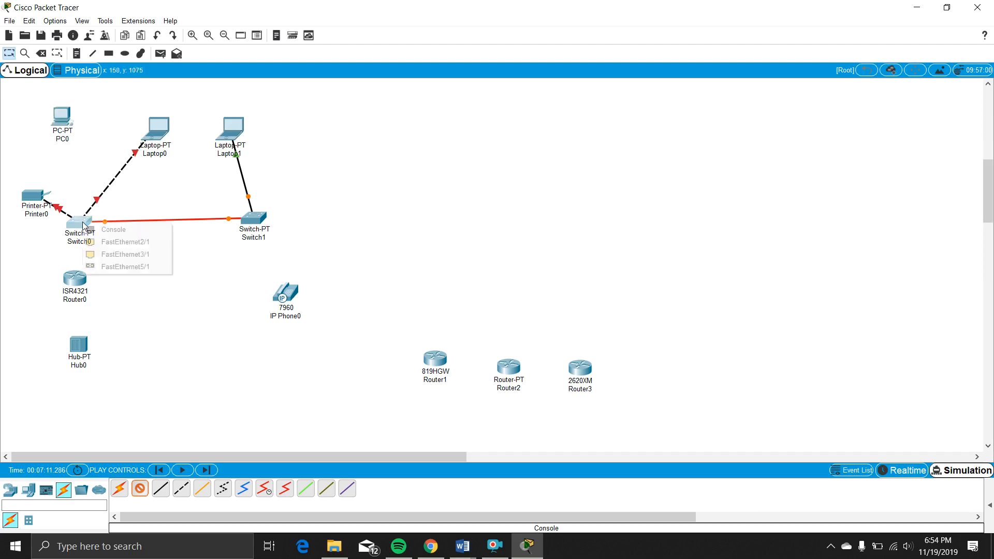
pyautogui.click(95, 233)
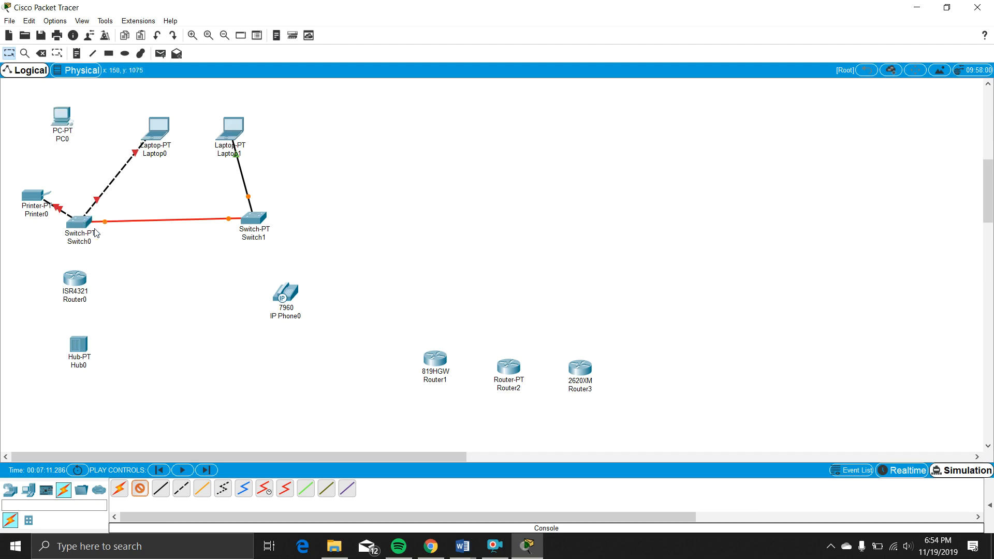
pyautogui.click(74, 282)
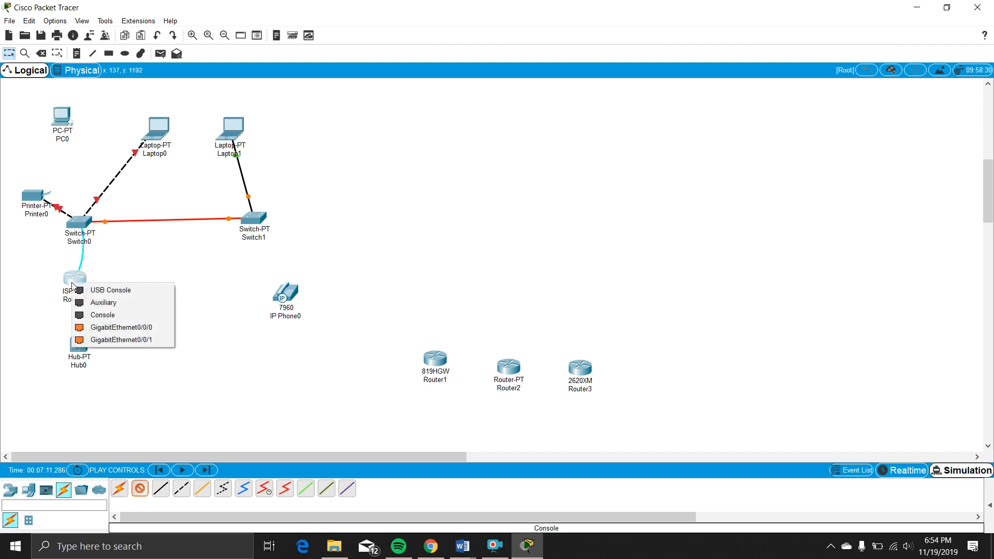
pyautogui.click(100, 314)
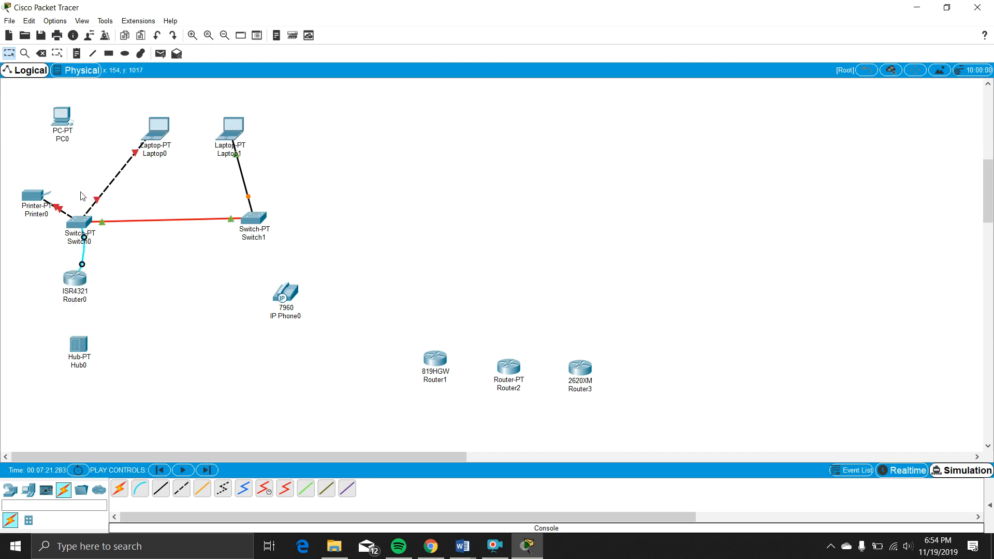
pyautogui.moveTo(75, 287); pyautogui.dragTo(55, 290)
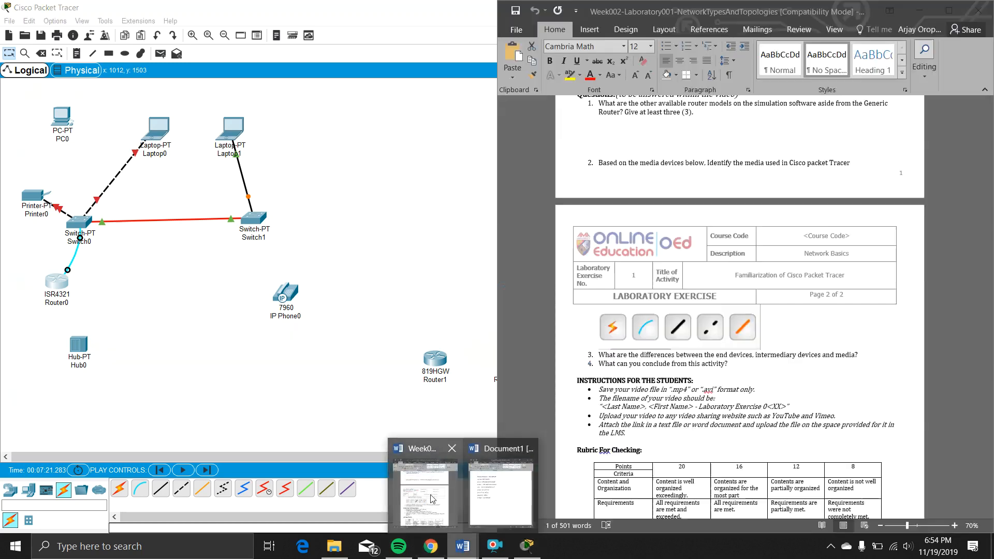
pyautogui.click(432, 499)
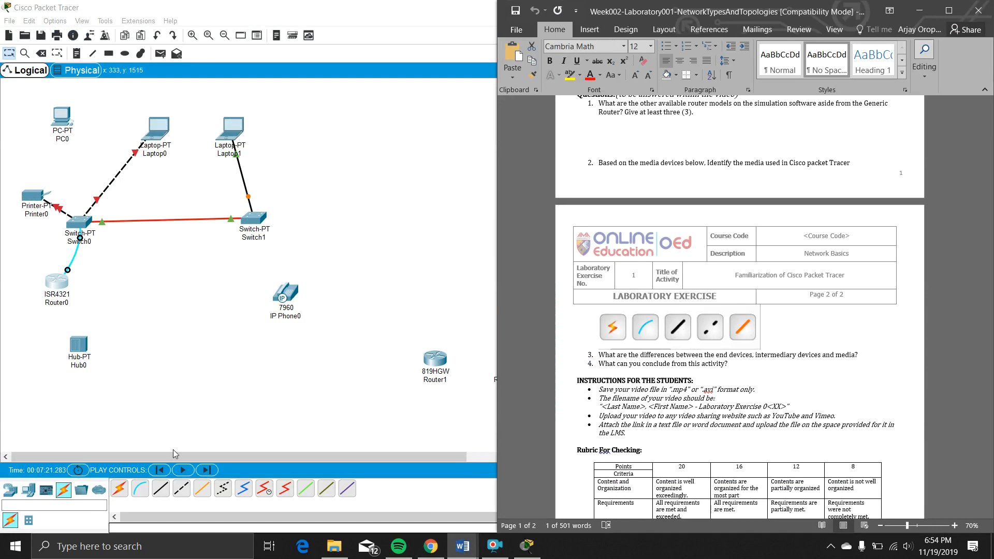
pyautogui.doubleClick(315, 7)
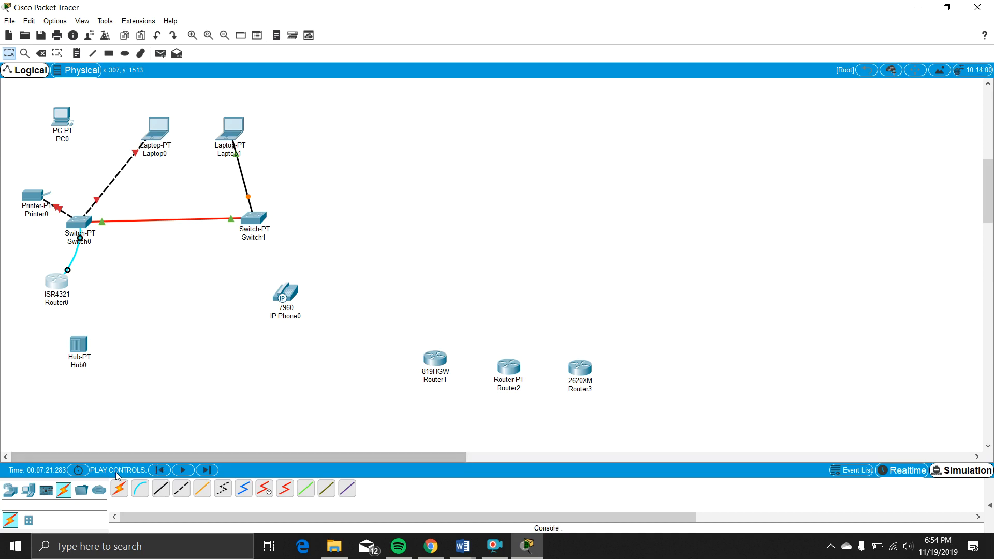
# - Snap the Word lab document onto the right half beside the Packet Tracer topology
pyautogui.click(119, 491)
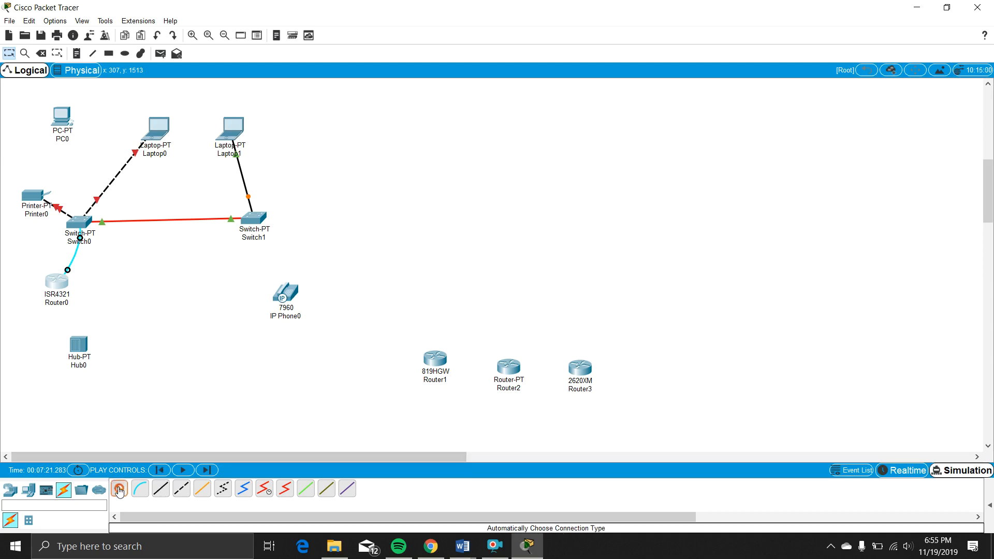
pyautogui.click(120, 491)
pyautogui.moveTo(460, 557)
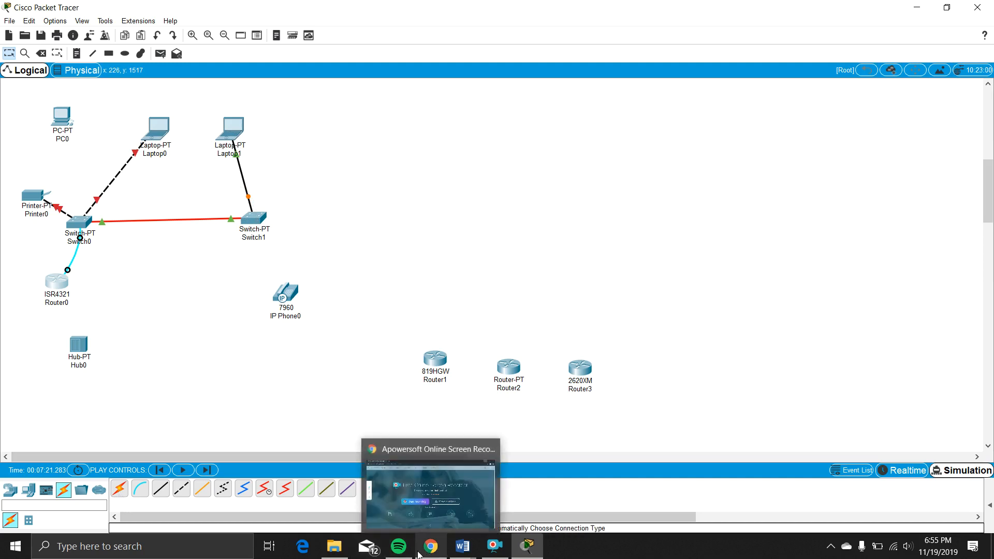
pyautogui.click(424, 492)
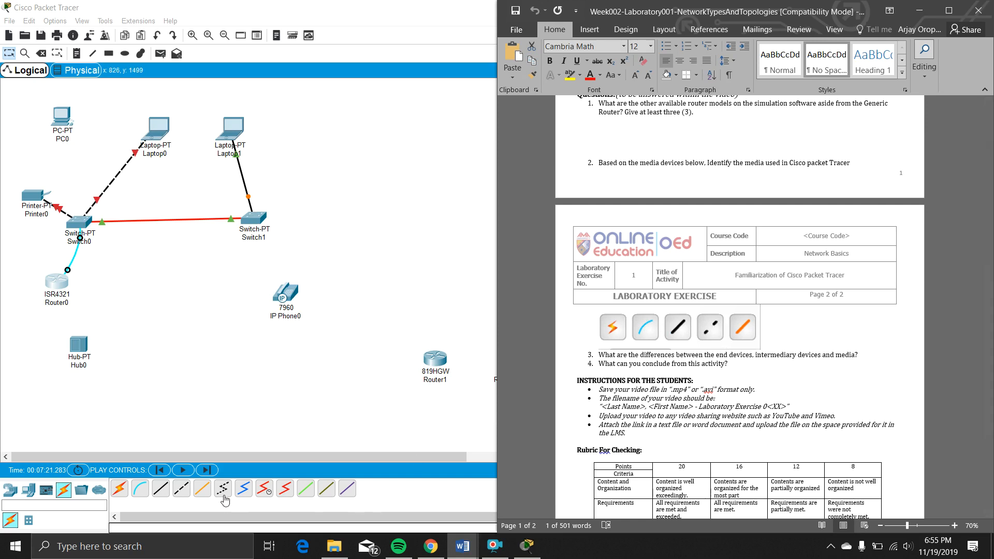
# - Scroll the Week002 Word document down to the rubric, then maximize Packet Tracer full screen
pyautogui.click(187, 493)
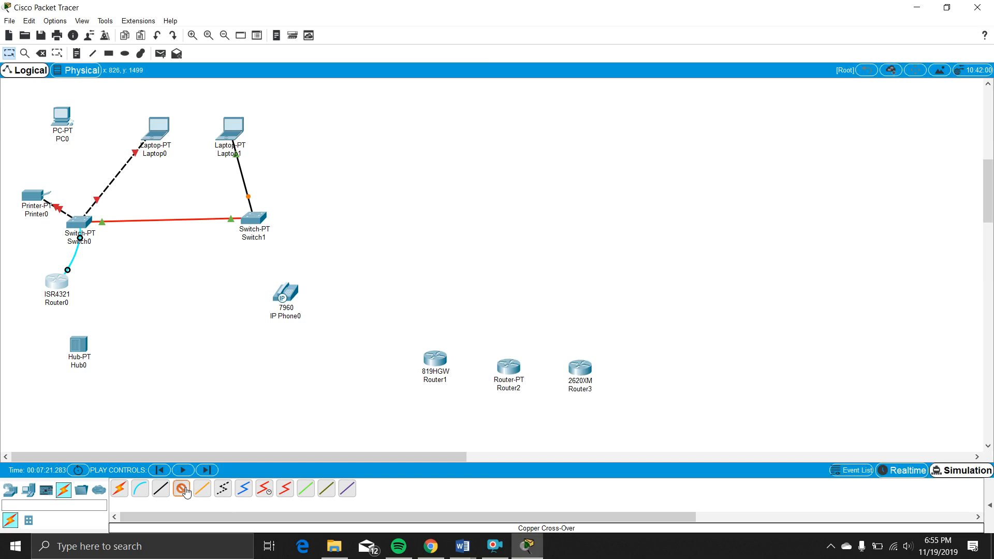
pyautogui.click(187, 493)
pyautogui.moveTo(83, 226)
pyautogui.moveTo(157, 127)
pyautogui.click(471, 549)
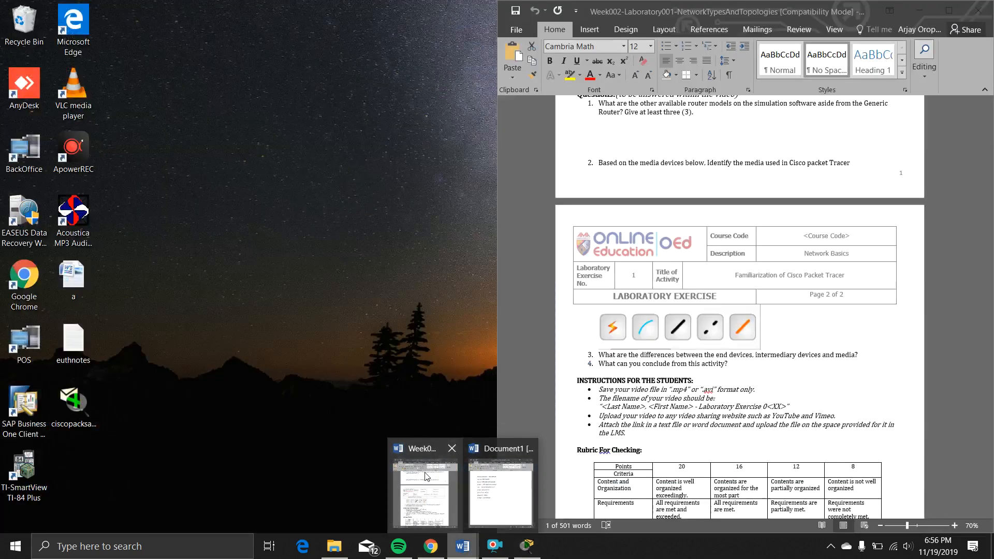
pyautogui.click(426, 477)
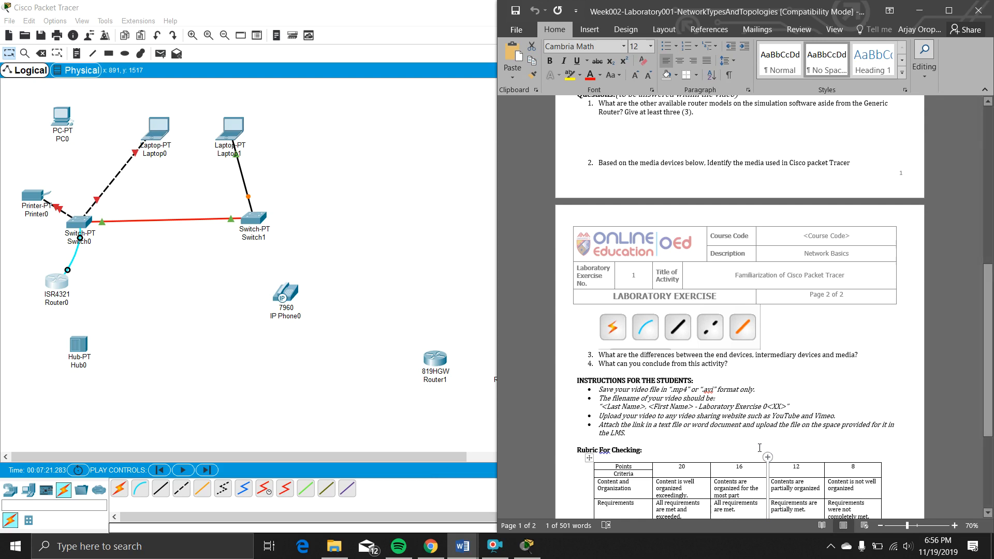
pyautogui.scroll(-3, 760, 448)
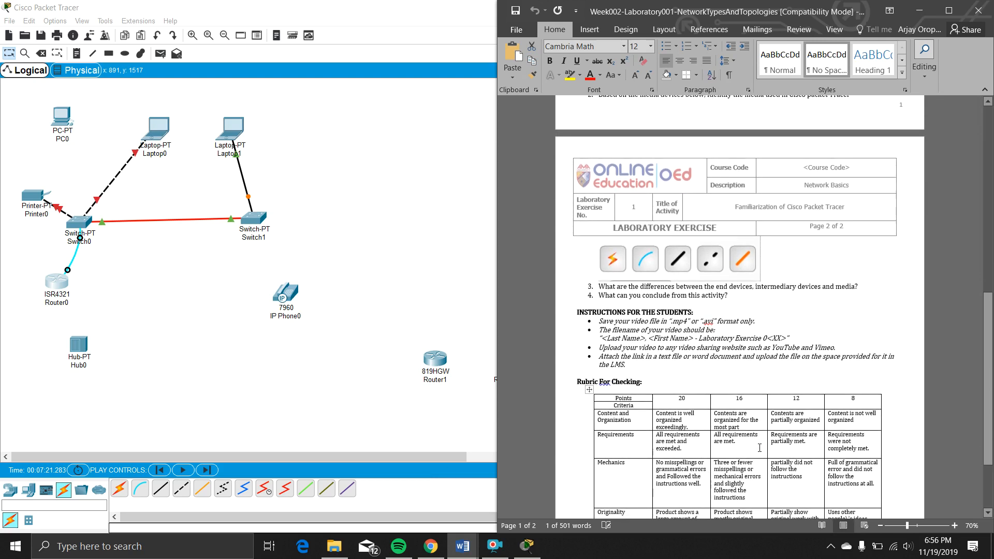
pyautogui.press('super+Up')
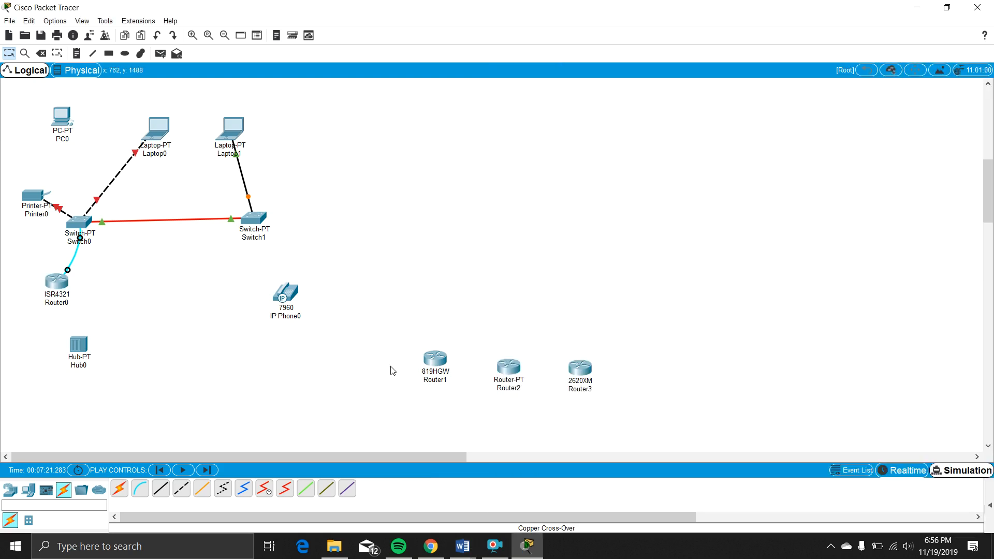
# - Bring the Week002 Word document back beside Packet Tracer in the side-by-side layout
pyautogui.moveTo(456, 549)
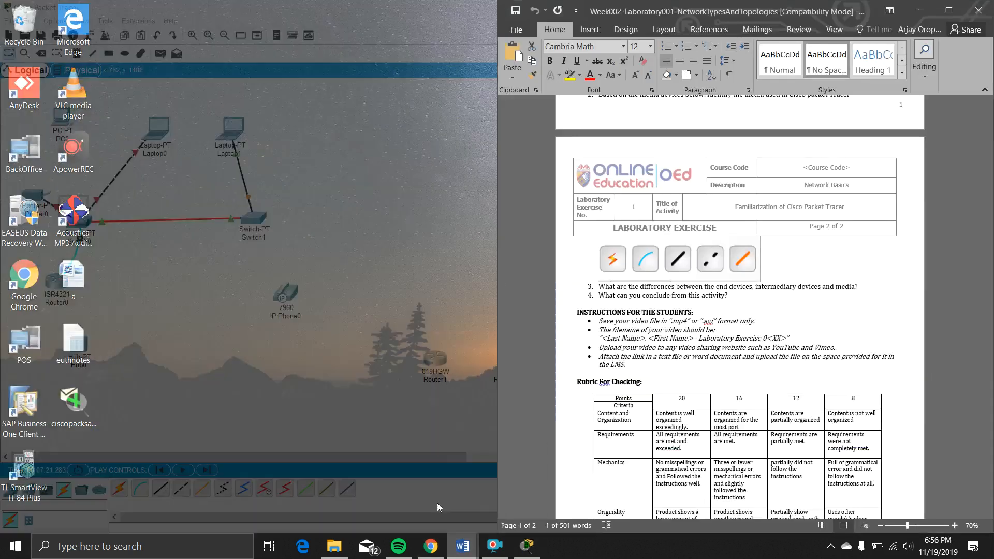
pyautogui.click(438, 508)
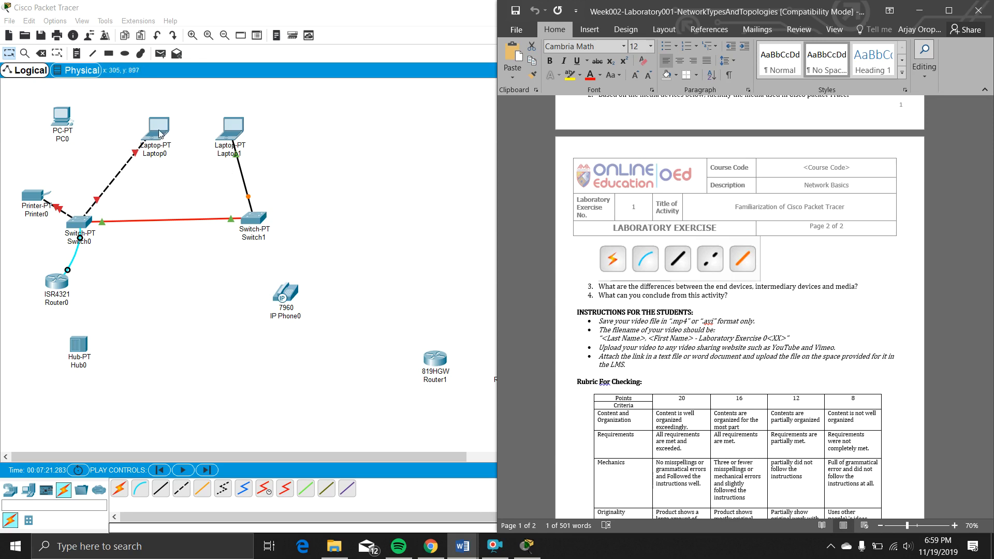
pyautogui.moveTo(161, 133); pyautogui.dragTo(130, 123)
pyautogui.moveTo(242, 144); pyautogui.dragTo(272, 147)
pyautogui.moveTo(57, 123); pyautogui.dragTo(40, 119)
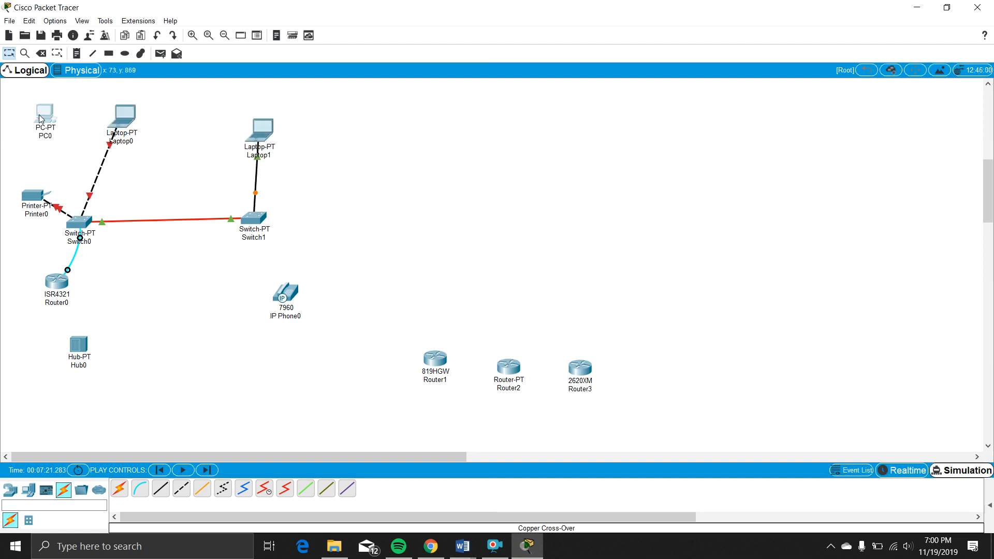
pyautogui.moveTo(61, 283); pyautogui.dragTo(76, 296)
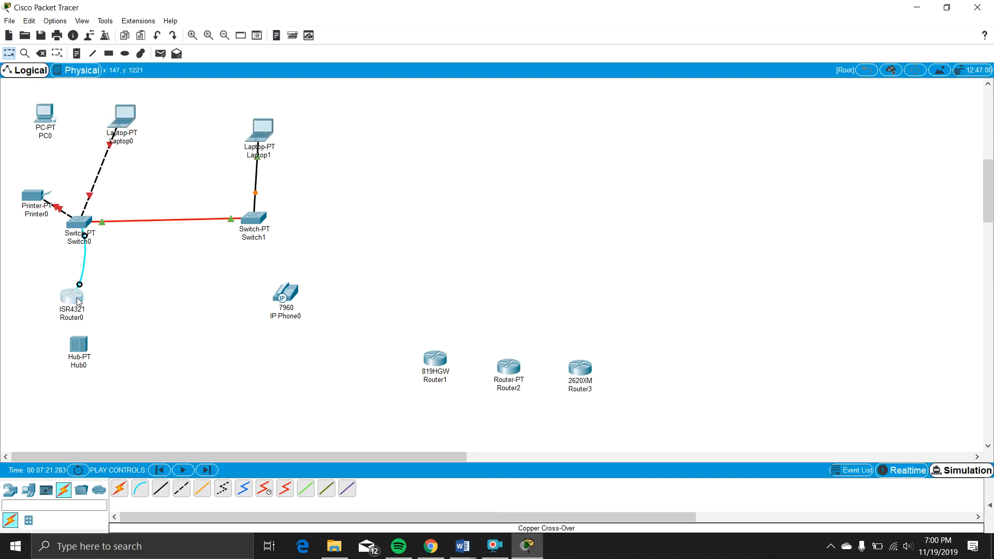
pyautogui.moveTo(77, 351); pyautogui.dragTo(46, 367)
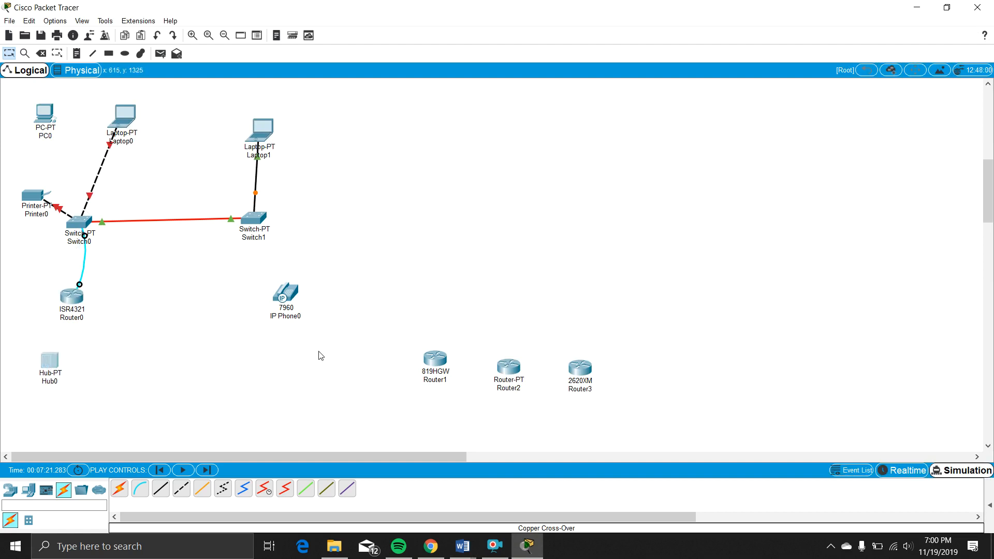
pyautogui.moveTo(288, 300); pyautogui.dragTo(210, 299)
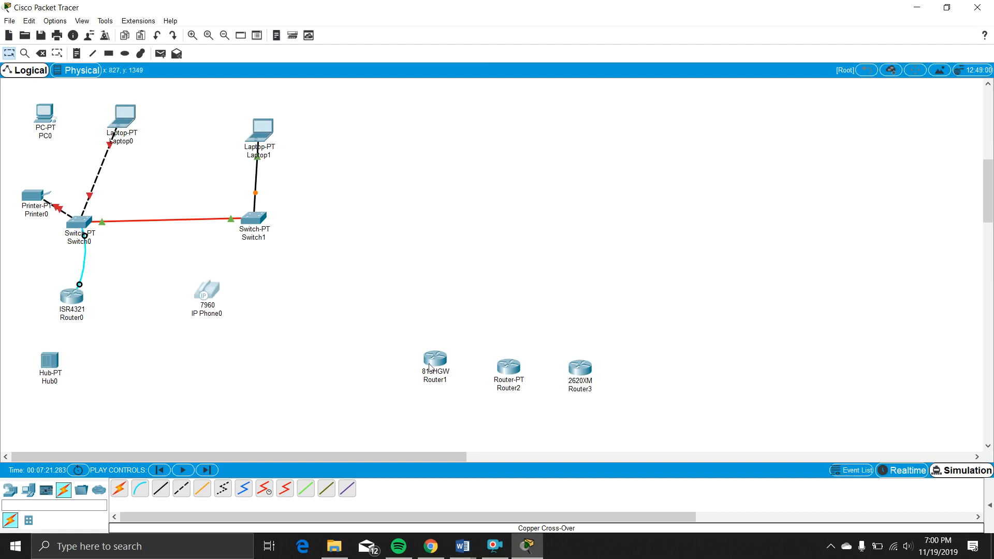
pyautogui.moveTo(440, 372); pyautogui.dragTo(264, 398)
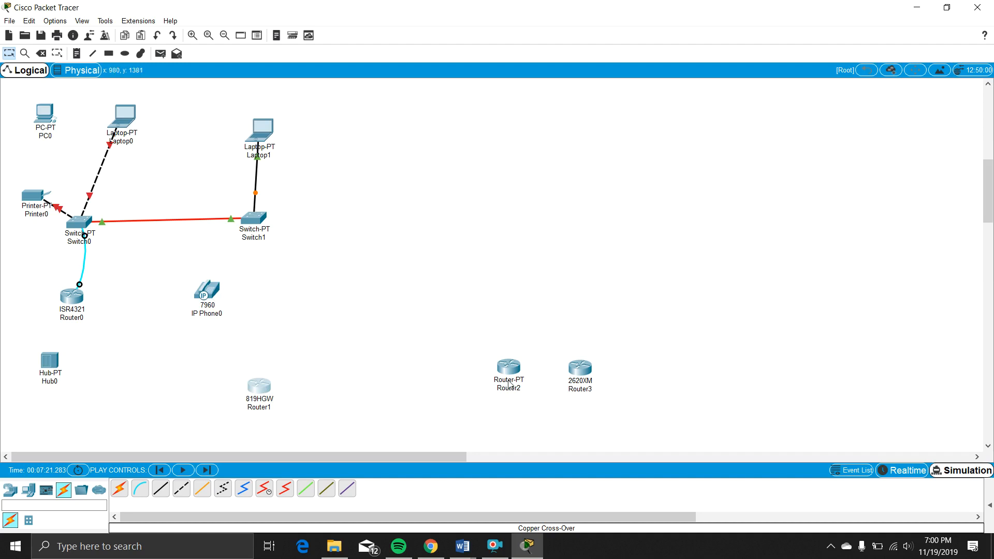
pyautogui.moveTo(512, 383); pyautogui.dragTo(341, 315)
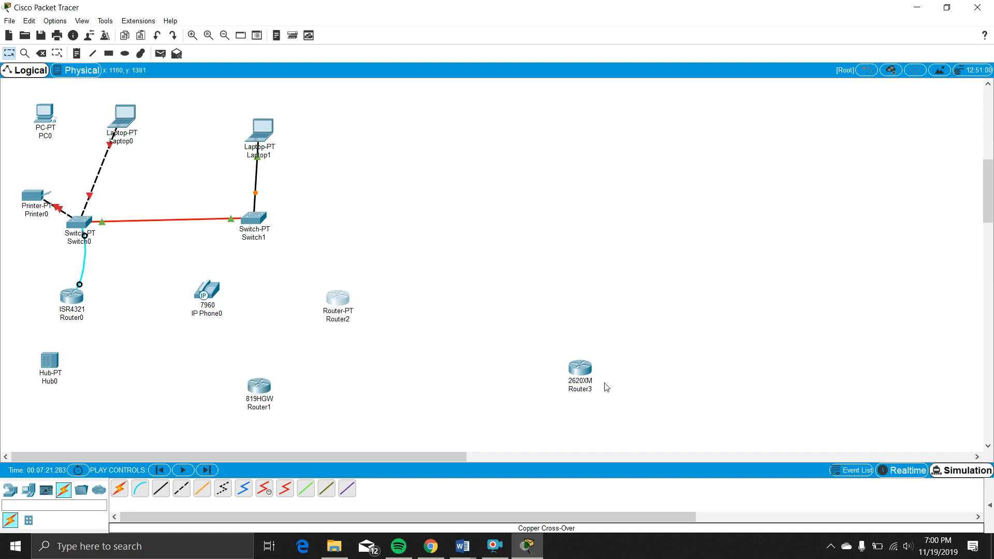
pyautogui.moveTo(588, 377); pyautogui.dragTo(405, 391)
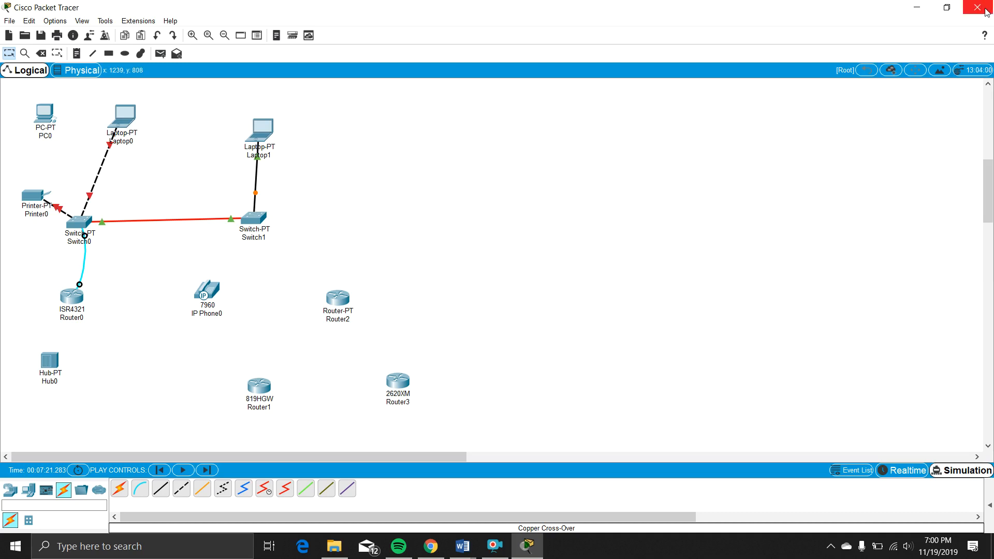
pyautogui.click(495, 553)
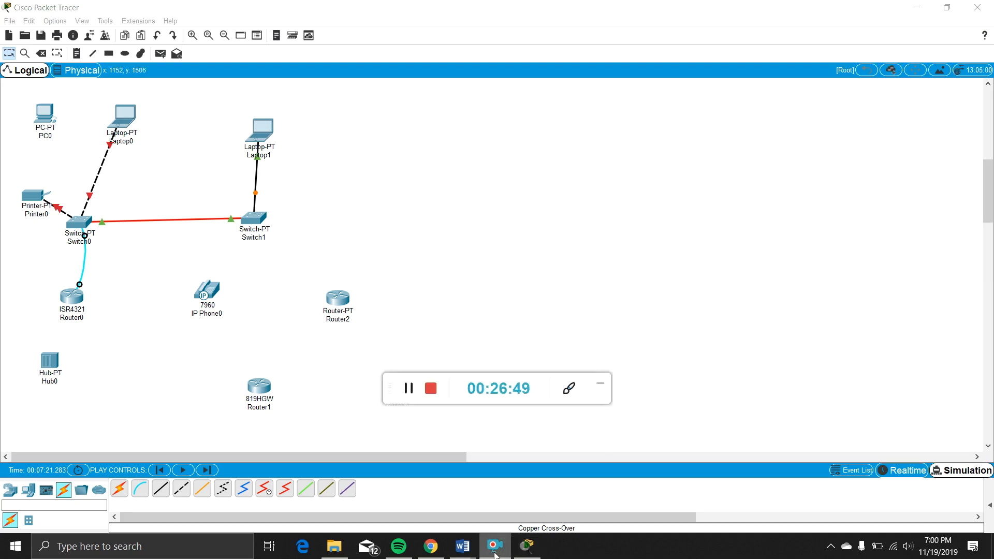